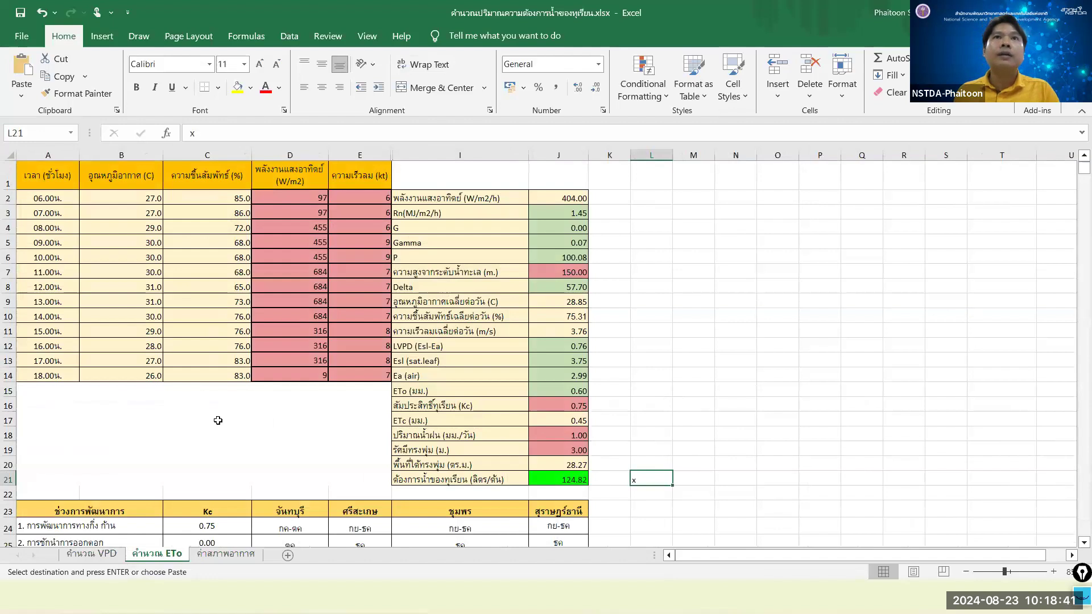
- Clear the solar energy and wind speed data in D2:E14 and the Kc, rainfall and canopy radius inputs in J16, J18 and J19
left_click_drag(292, 198, 357, 374)
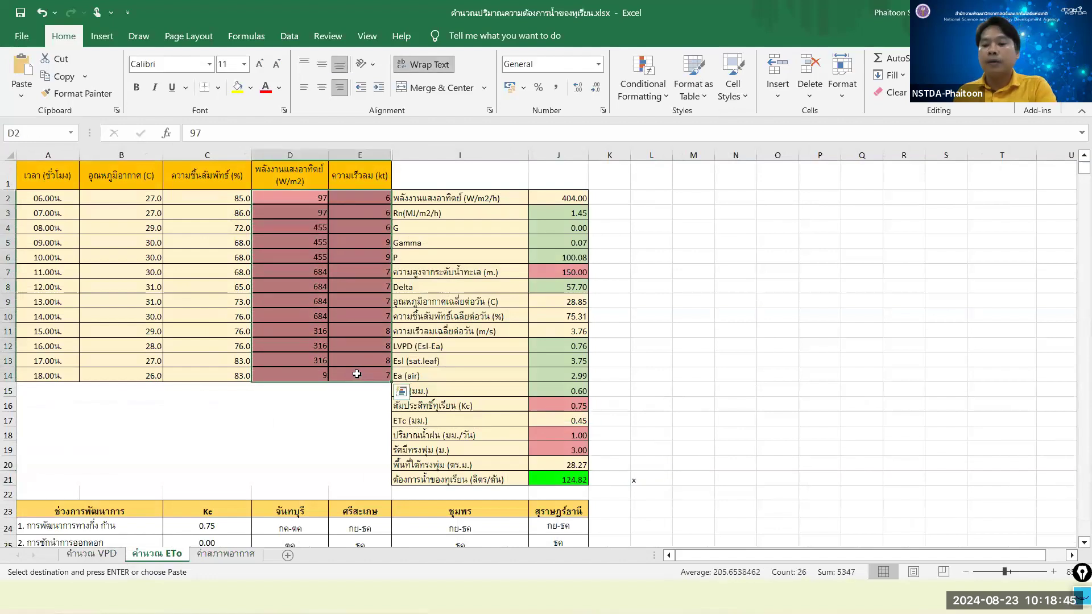
key("Delete")
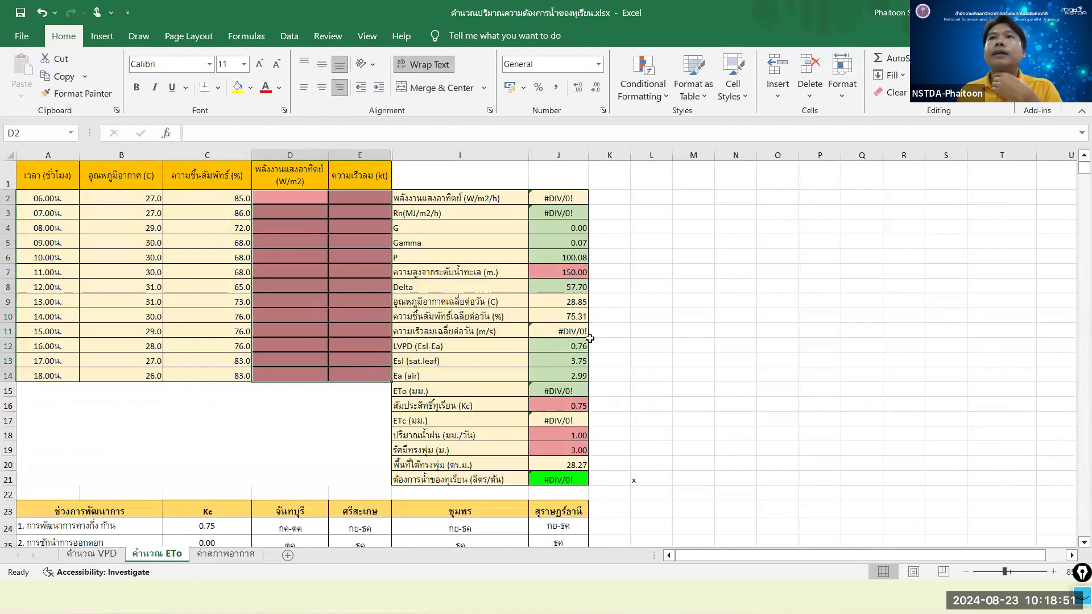
left_click(576, 404)
left_click(580, 435, "ctrl")
key("Delete")
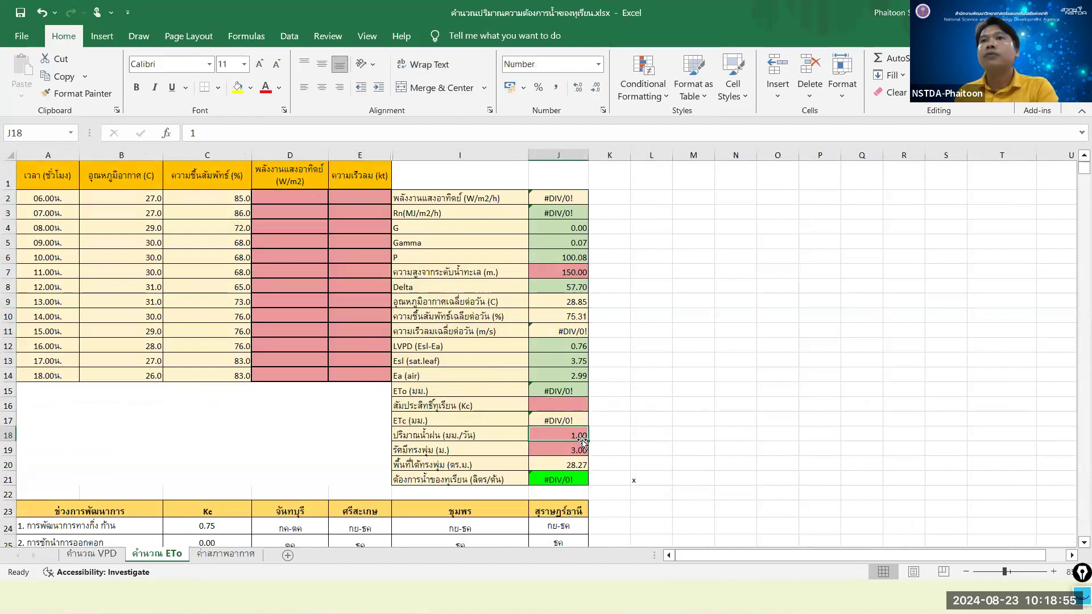
left_click(580, 450)
key("Delete")
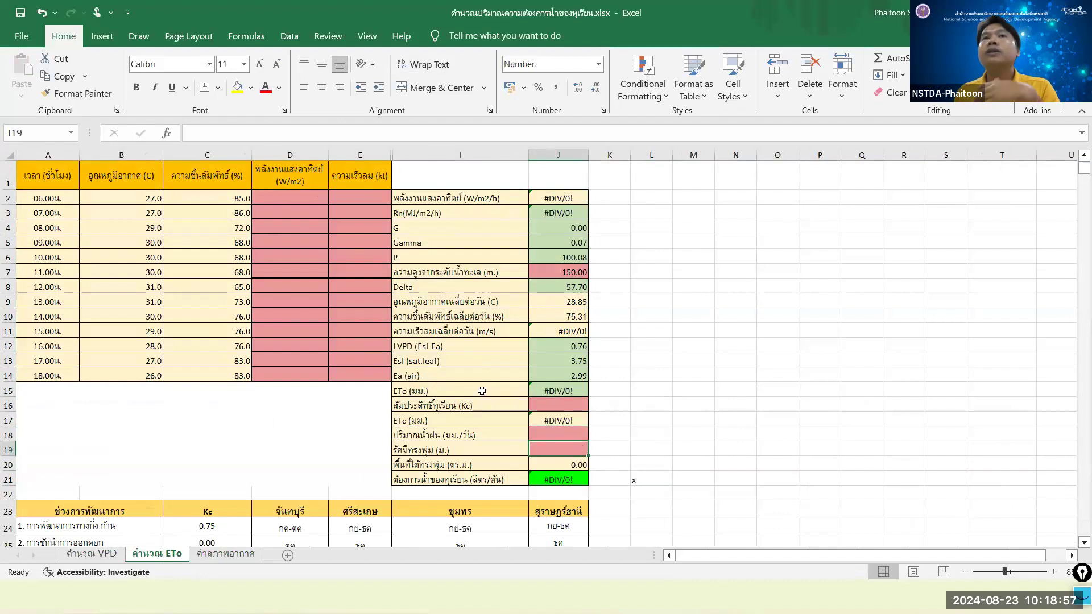
- Copy the solar energy and wind speed data G5:H17 from the ค่าสภาพอากาศ sheet and paste only the values at D2 of the คำนวณ ETo sheet
left_click(304, 199)
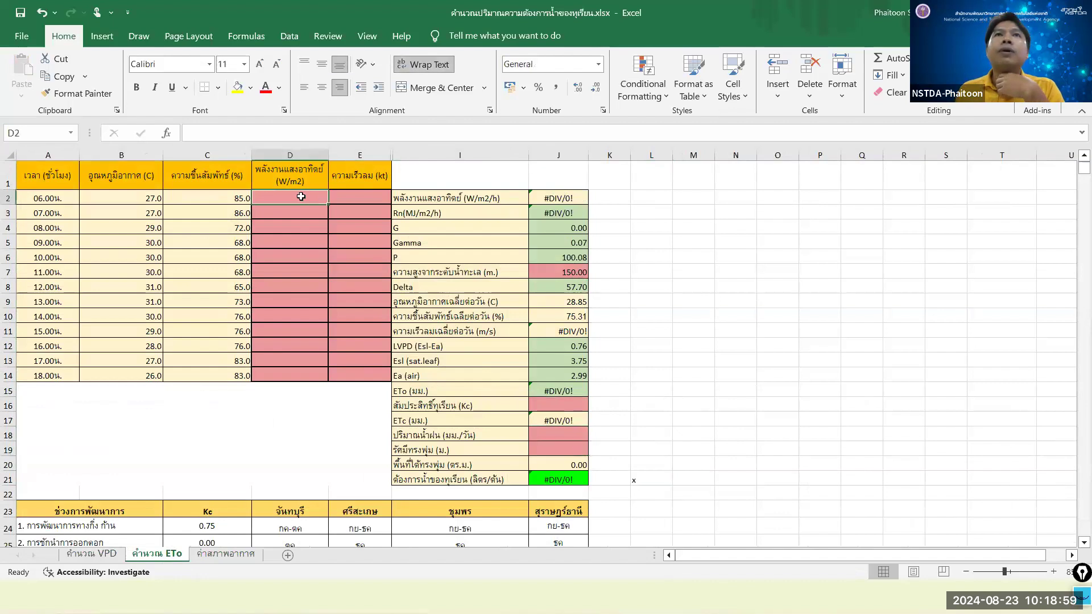
right_click(304, 200)
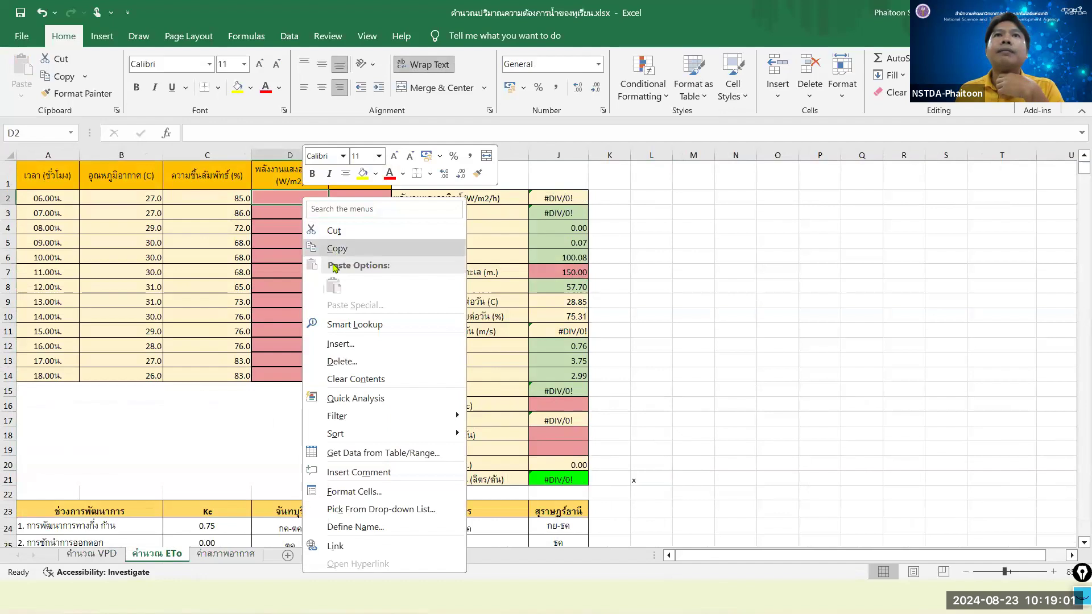
left_click(288, 586)
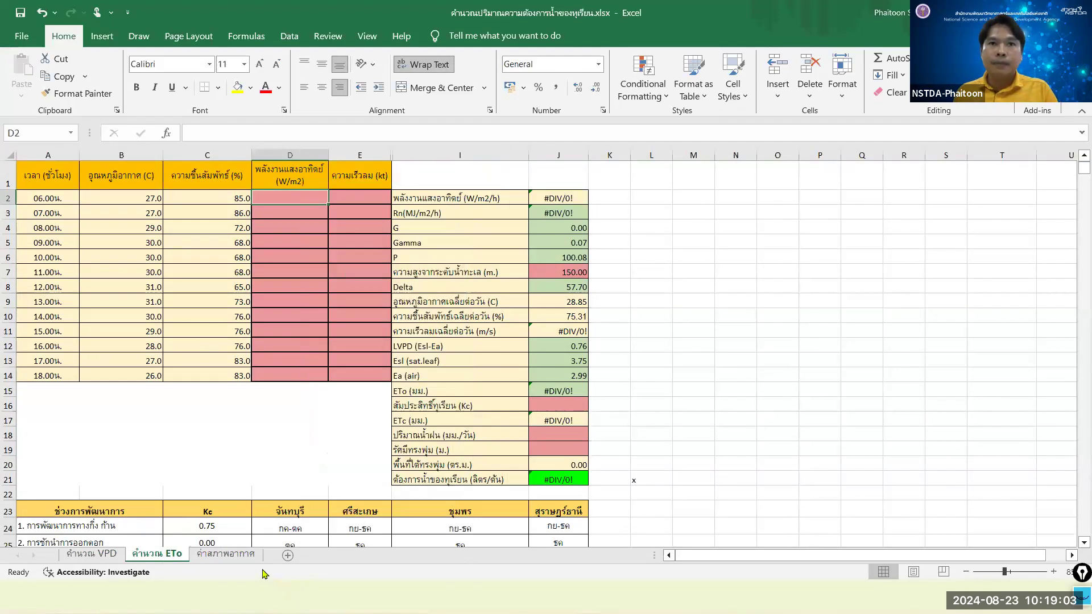
left_click(252, 556)
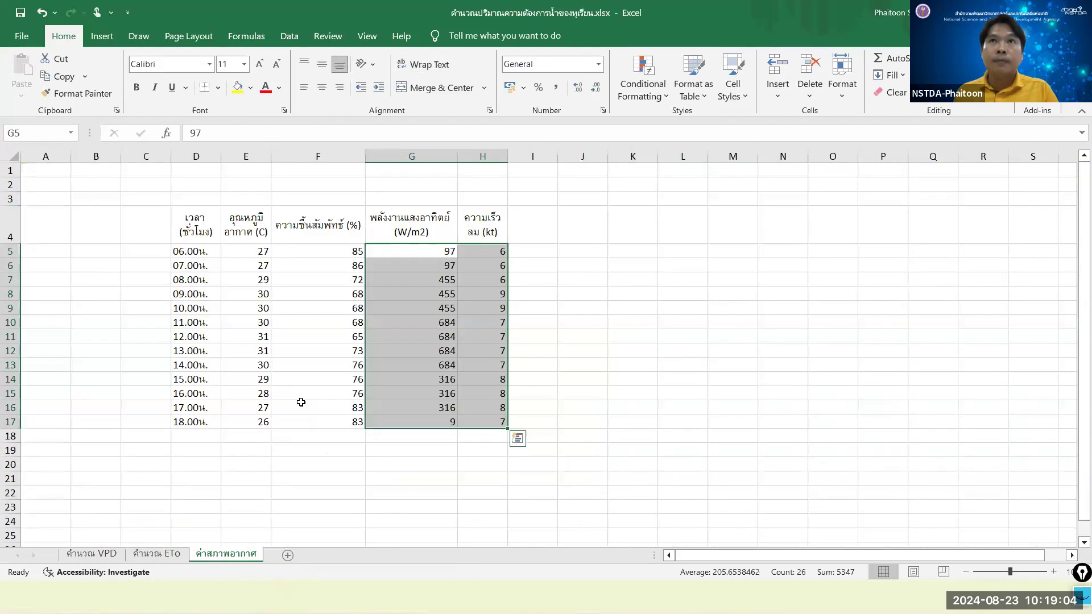
right_click(397, 284)
left_click(427, 255)
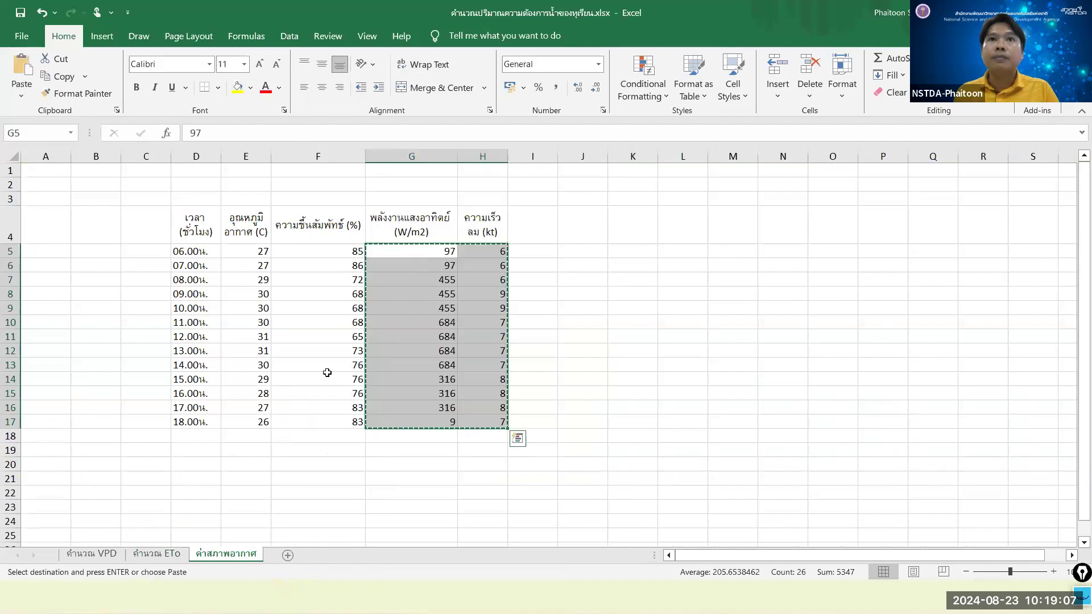
left_click(170, 555)
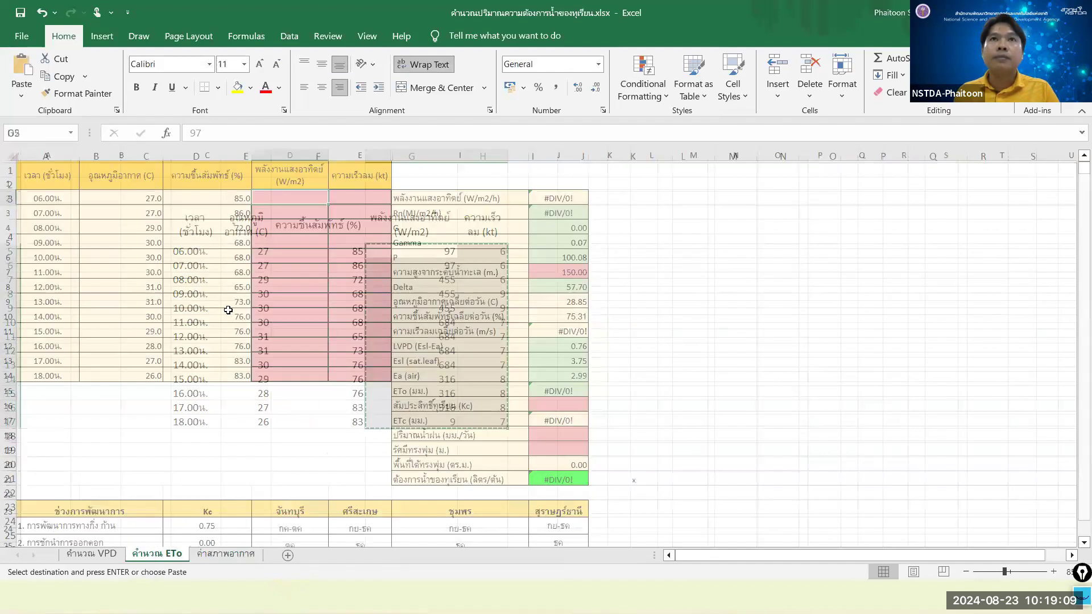
right_click(274, 199)
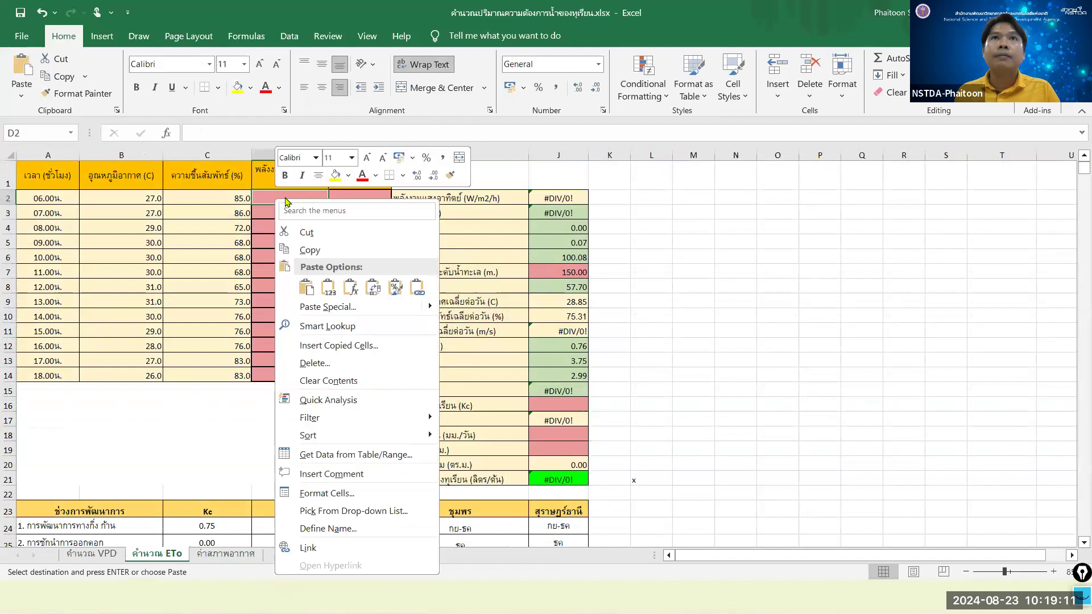
left_click(327, 285)
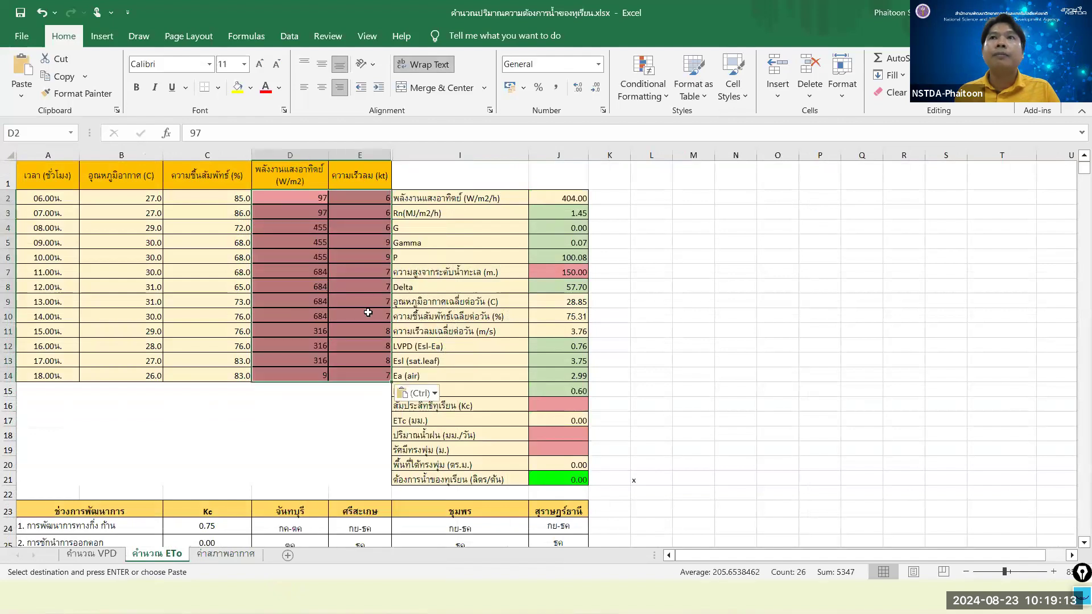
- Review the elevation input and the Kc values by growth stage in the table below the calculation and on the presentation slide
left_click(578, 272)
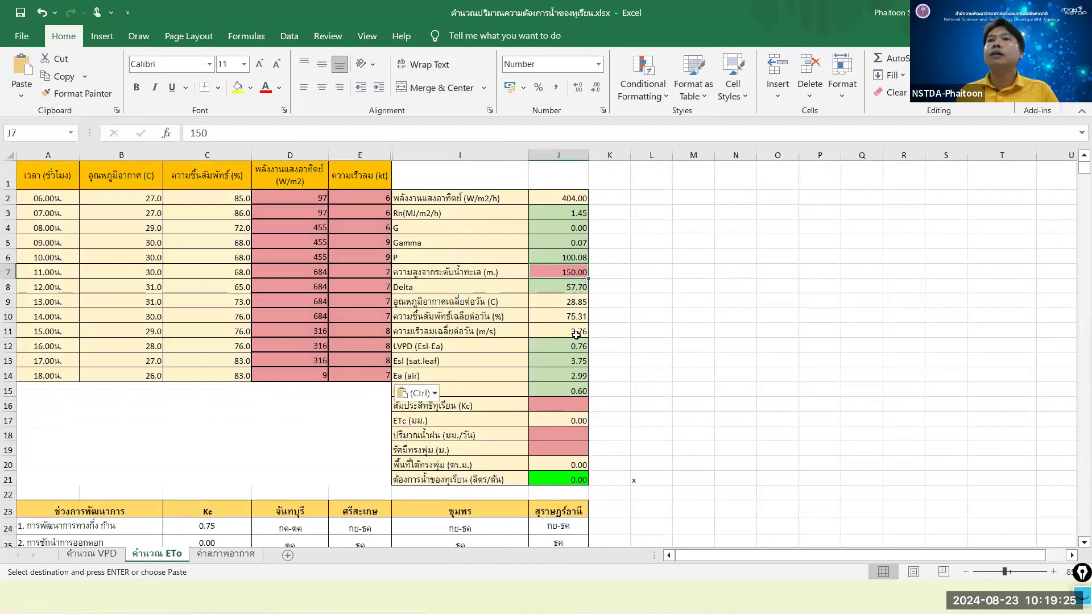
left_click(568, 406)
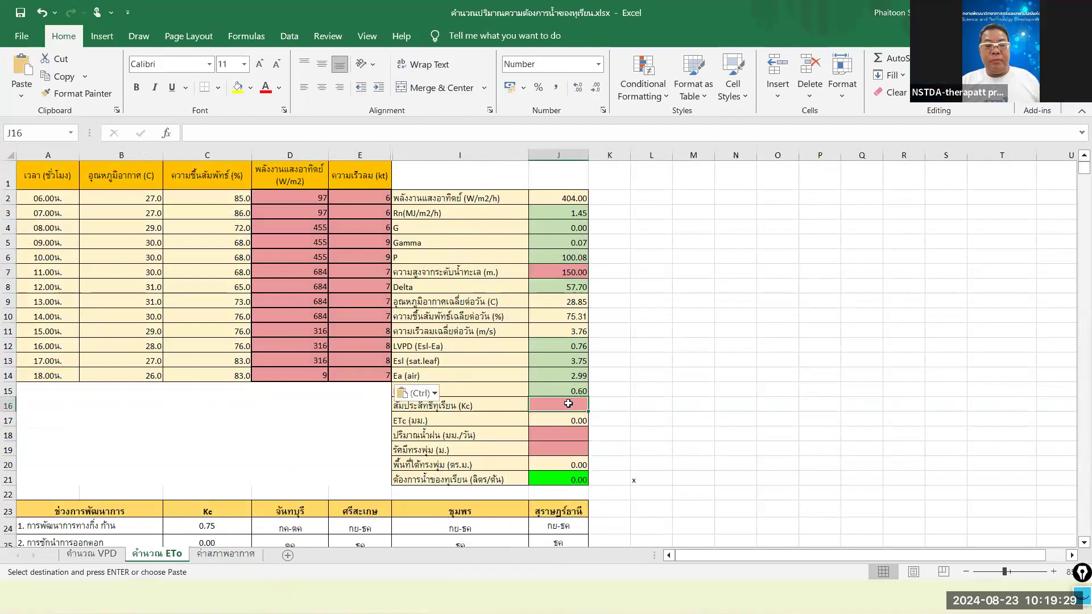
scroll(568, 404, "down", 2)
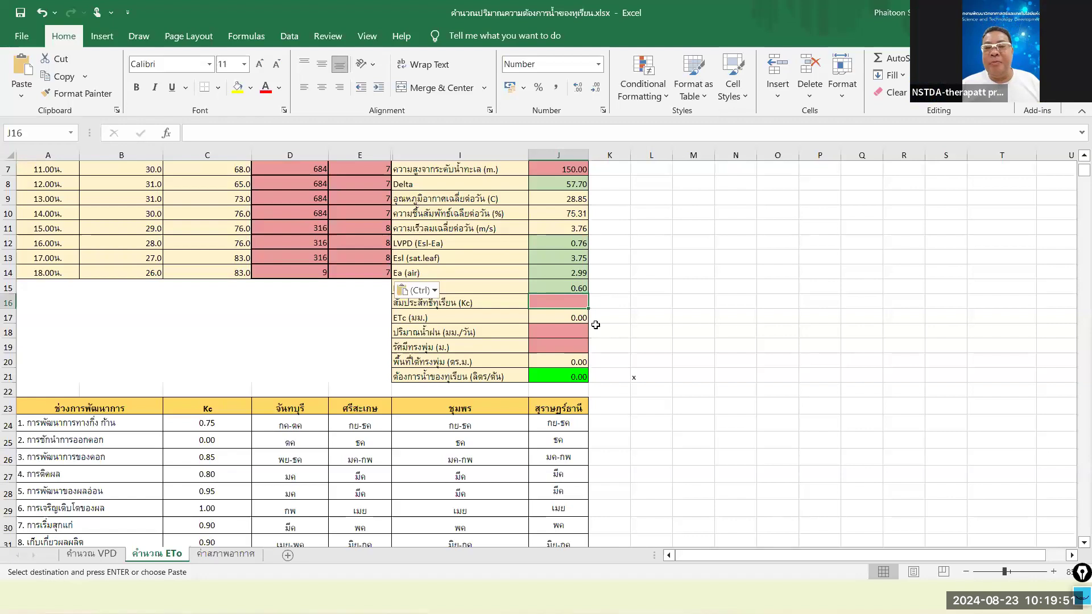
scroll(596, 326, "down", 2)
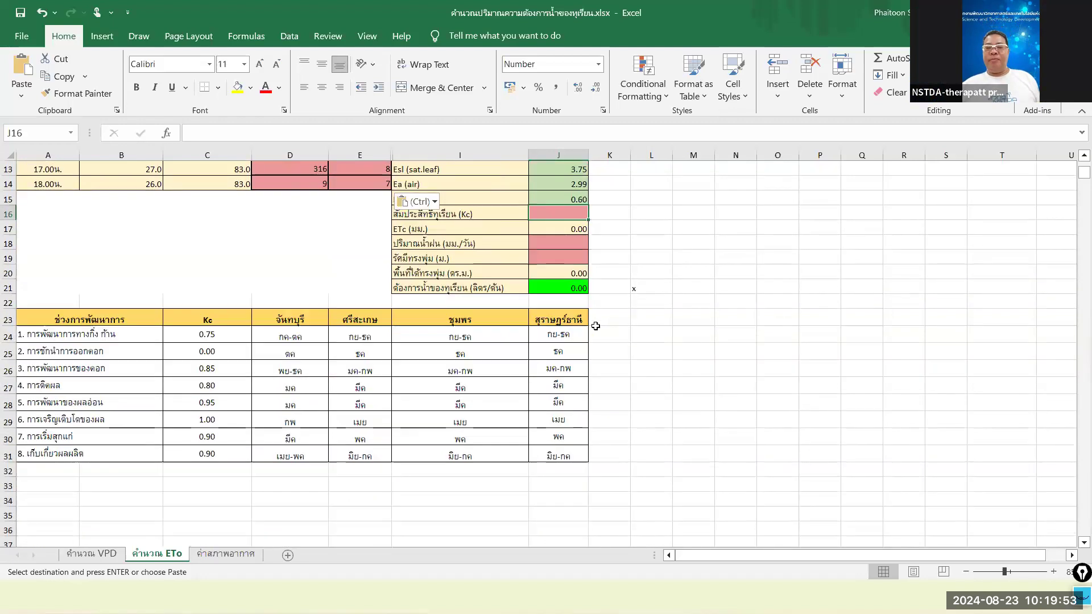
scroll(596, 326, "up", 4)
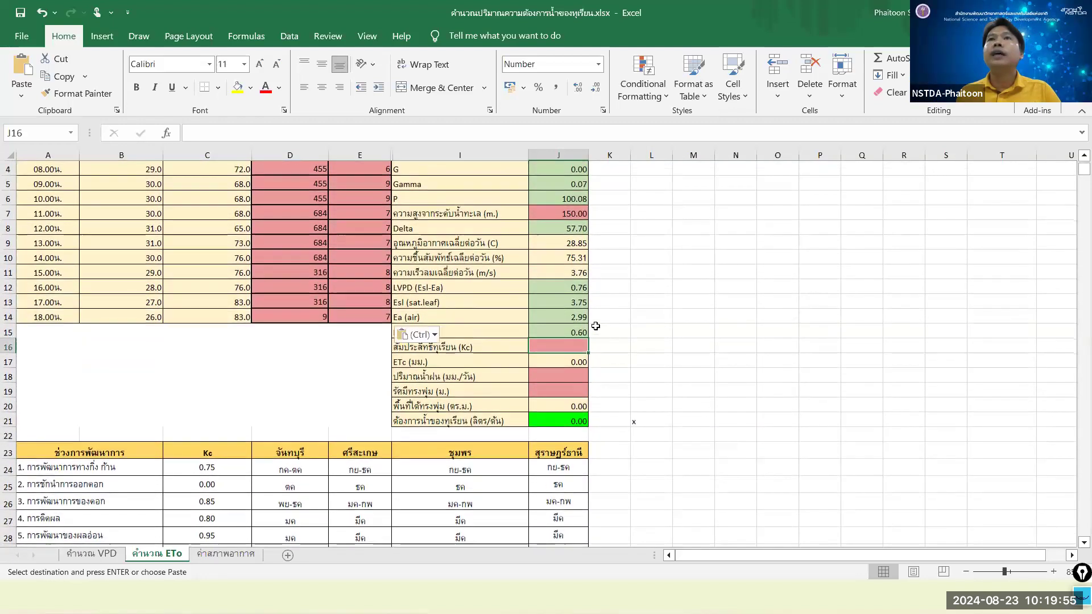
scroll(597, 328, "down", 6)
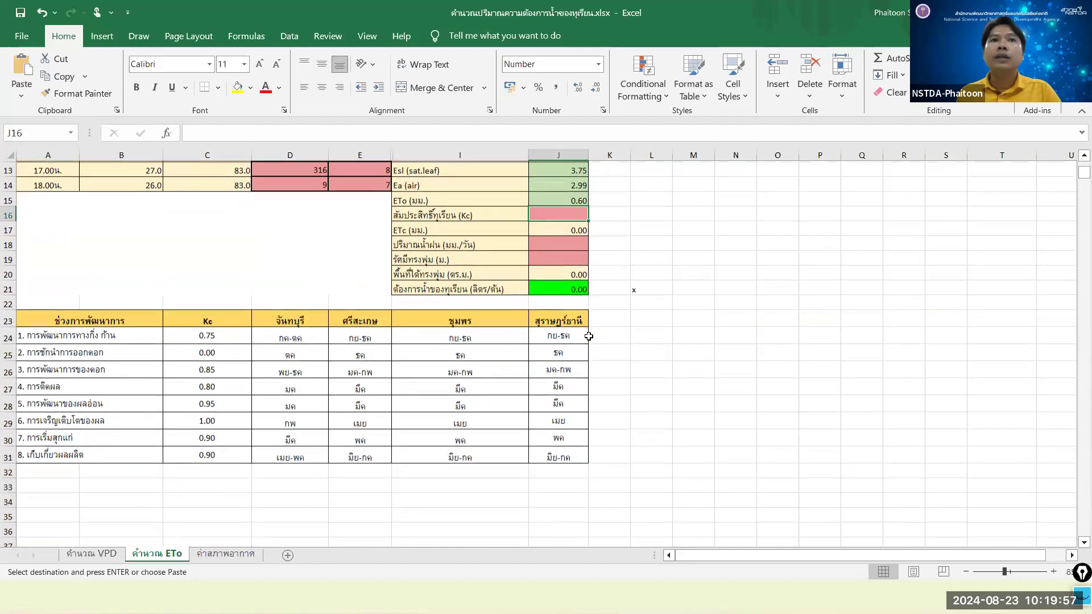
scroll(316, 437, "up", 2)
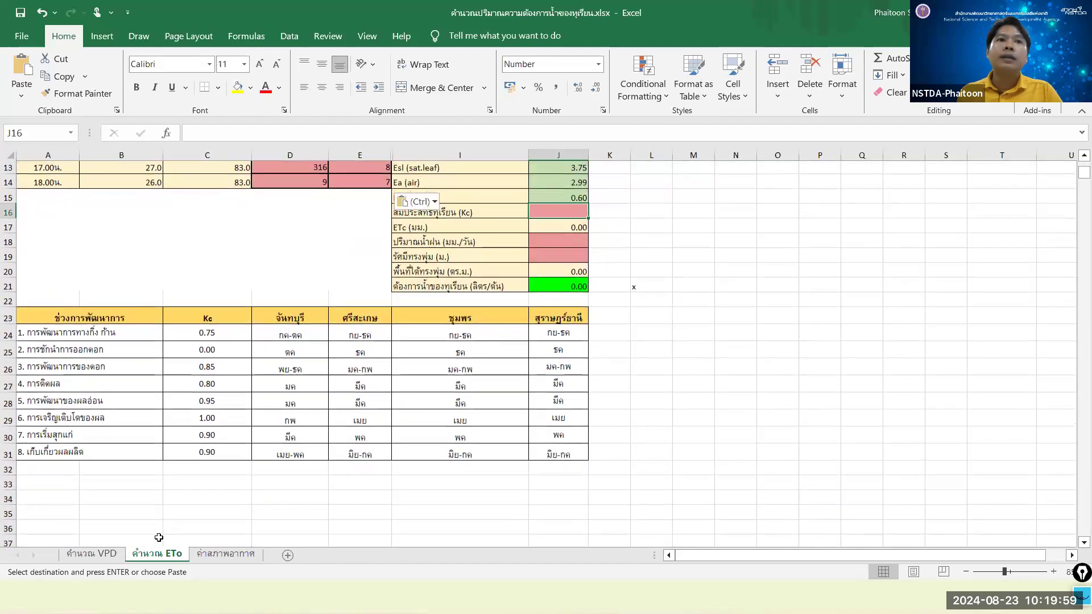
left_click(92, 553)
scroll(285, 461, "down", 3)
scroll(290, 464, "up", 3)
left_click(157, 554)
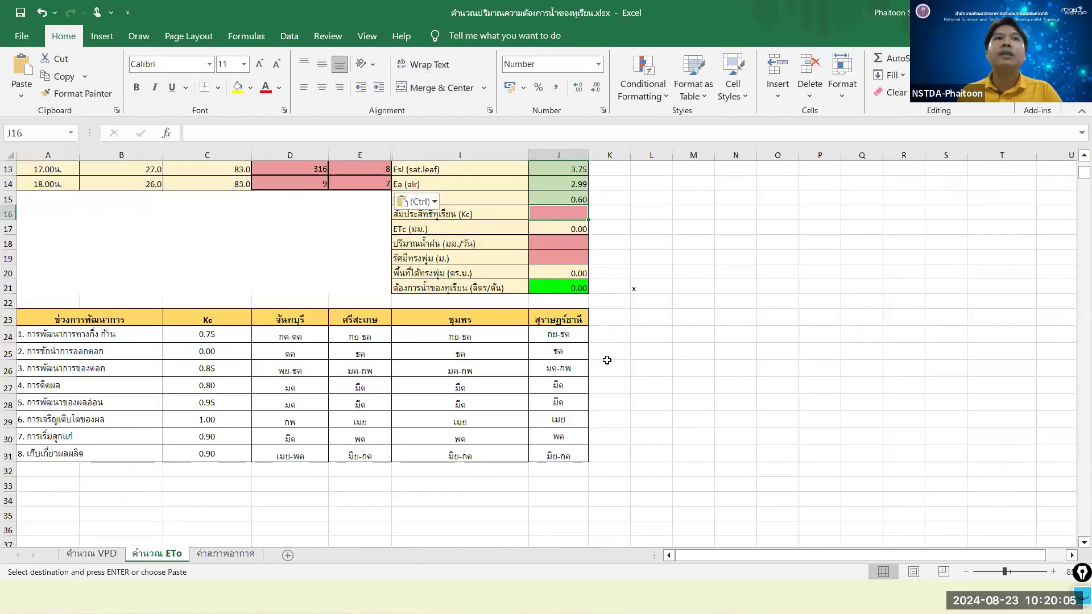
scroll(605, 360, "up", 4)
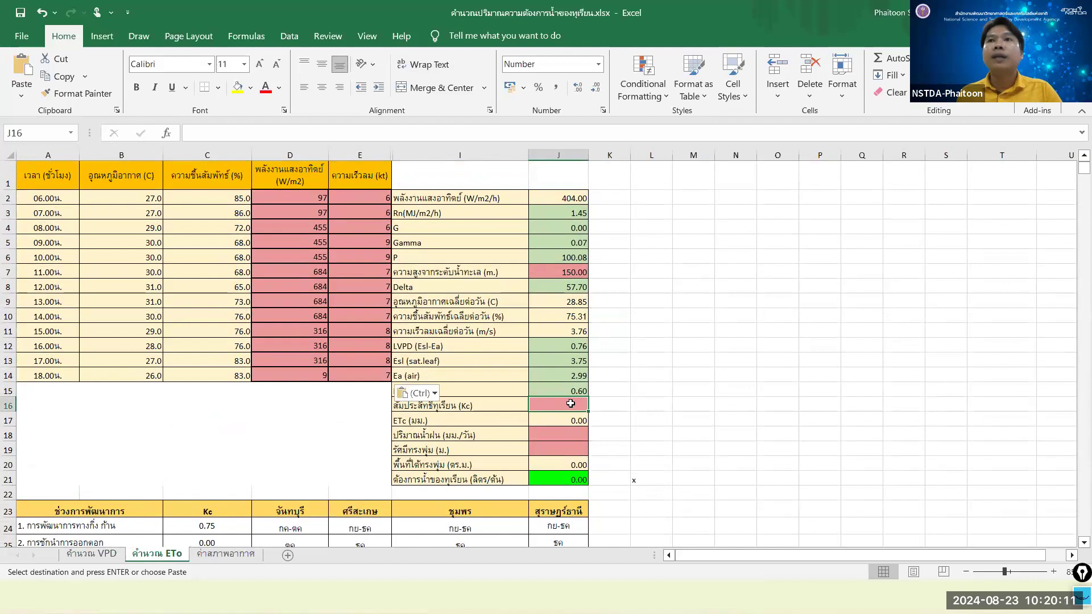
key("alt+Tab")
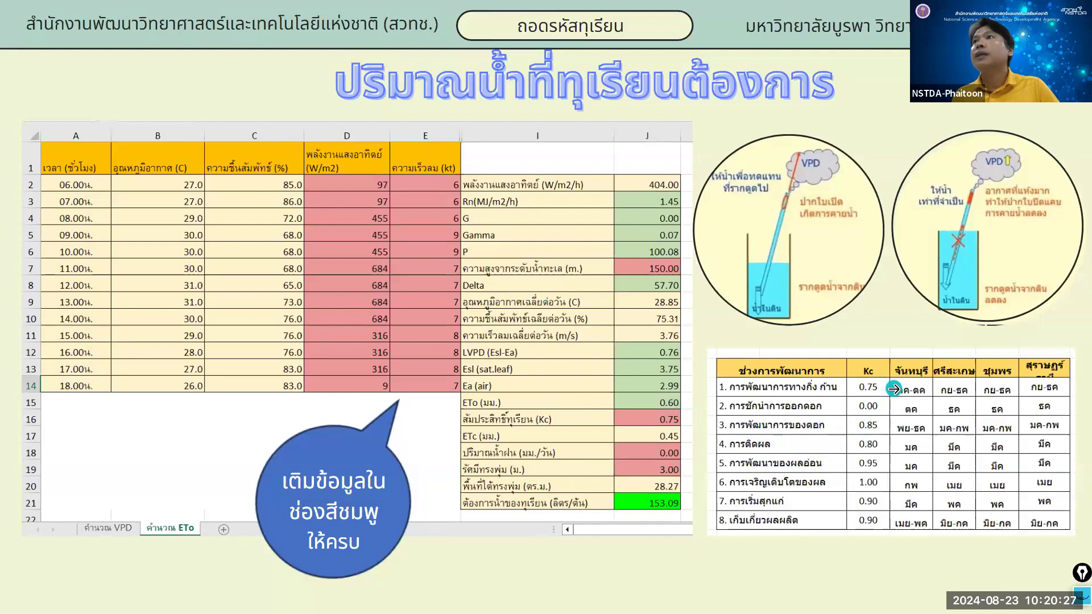
key("alt+Tab")
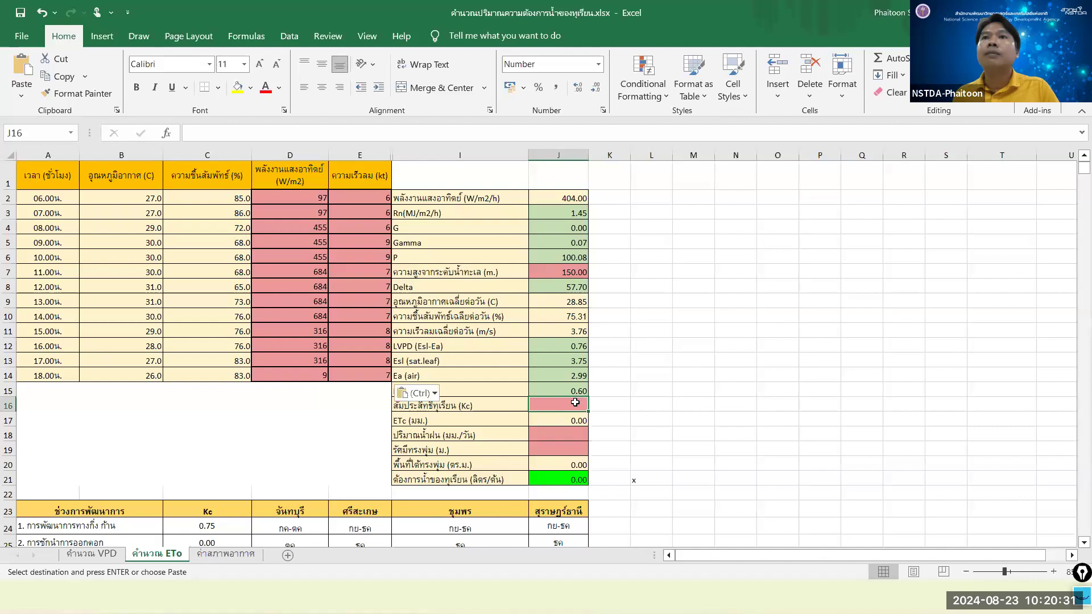
type("จ")
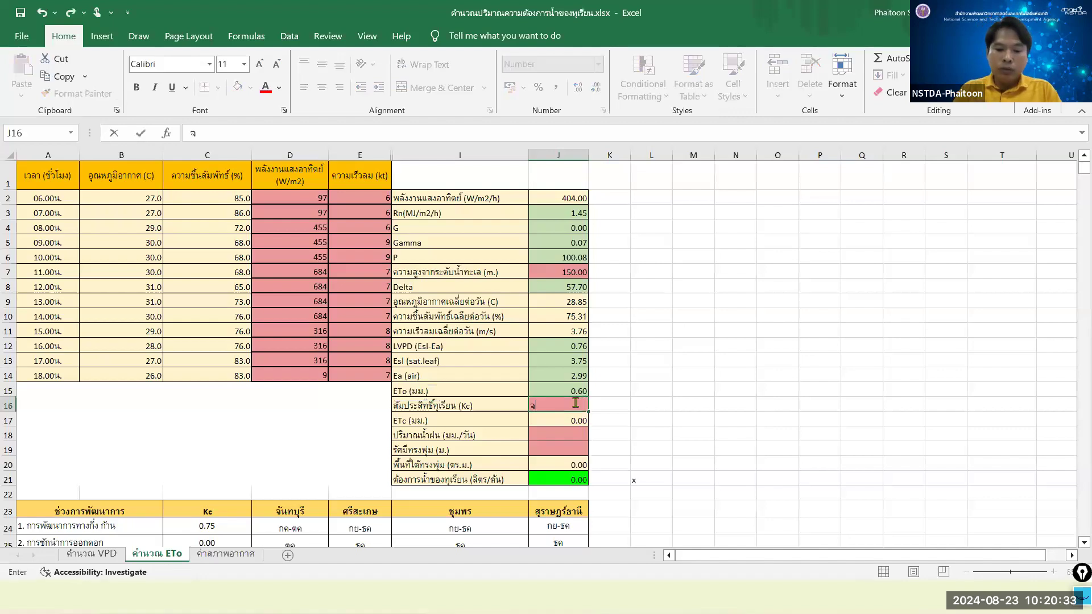
type("ใก")
key("Return")
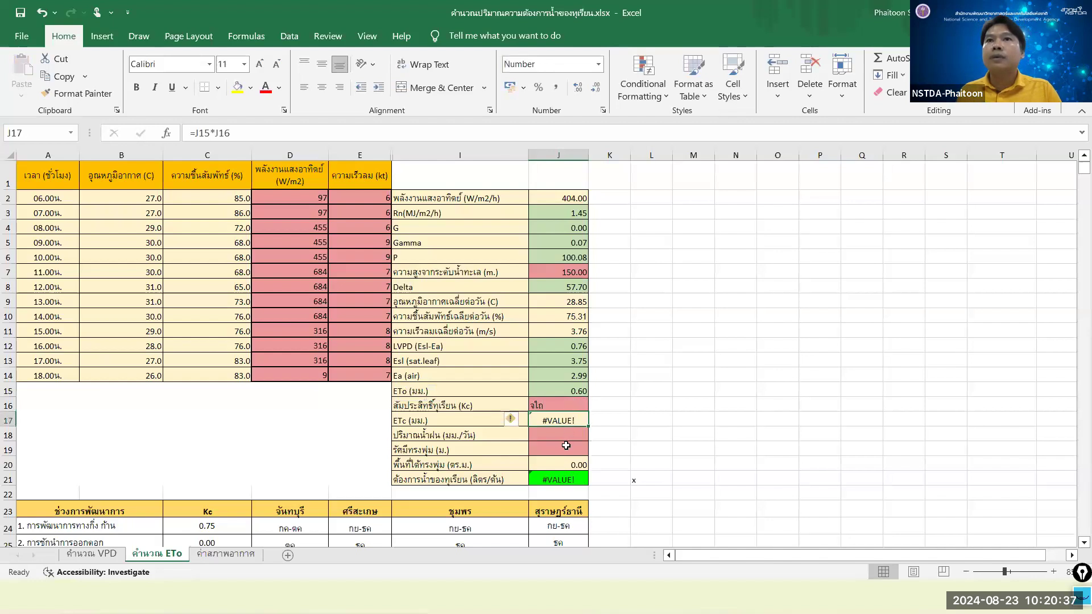
key("ctrl+z")
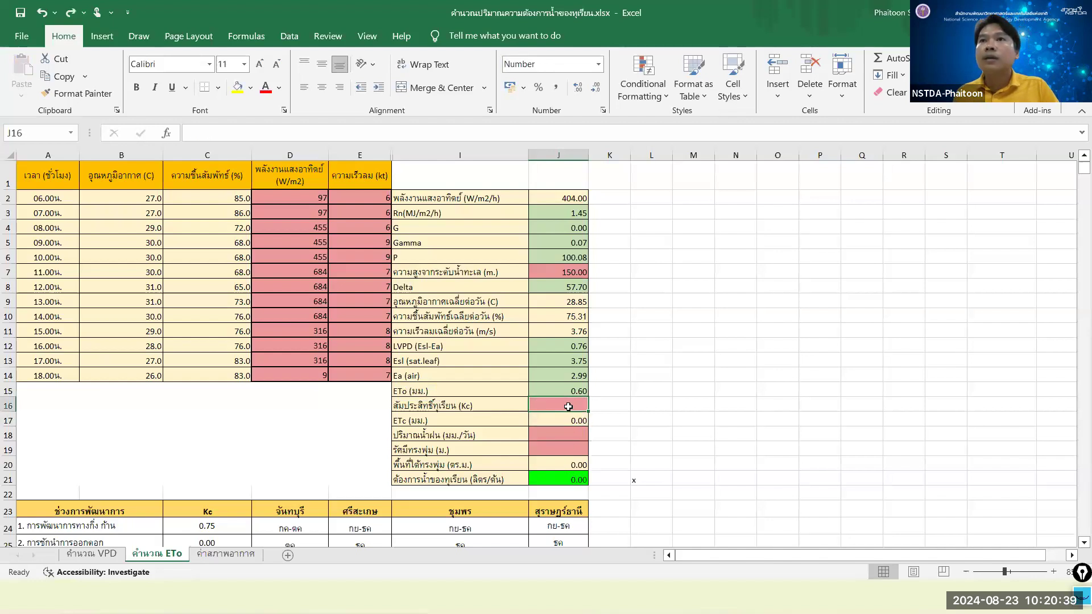
- Set the durian crop coefficient (Kc) in J16 to 0.75
type("0")
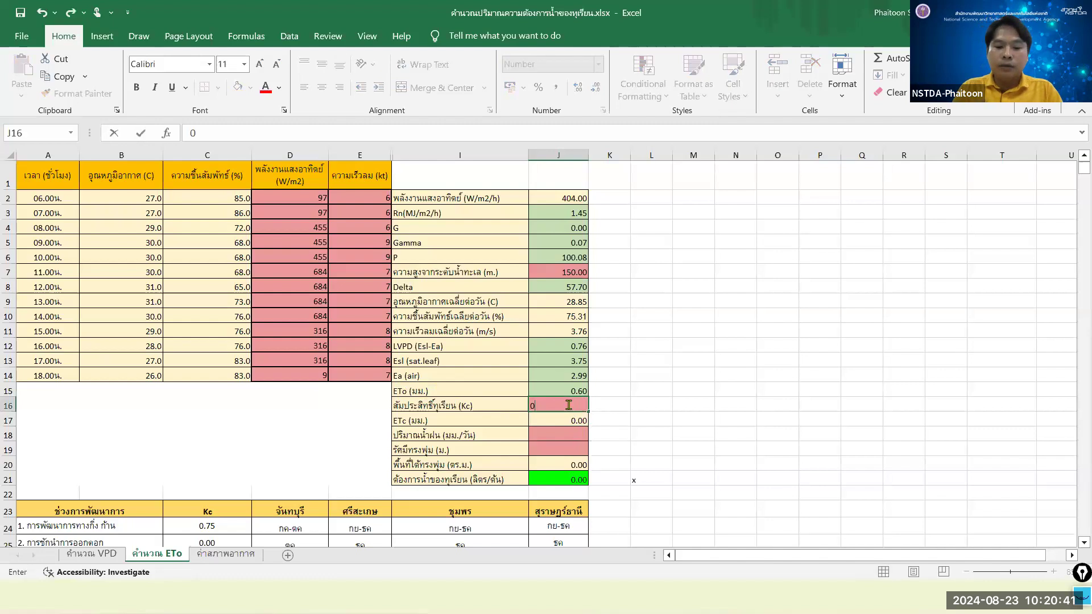
type(".75")
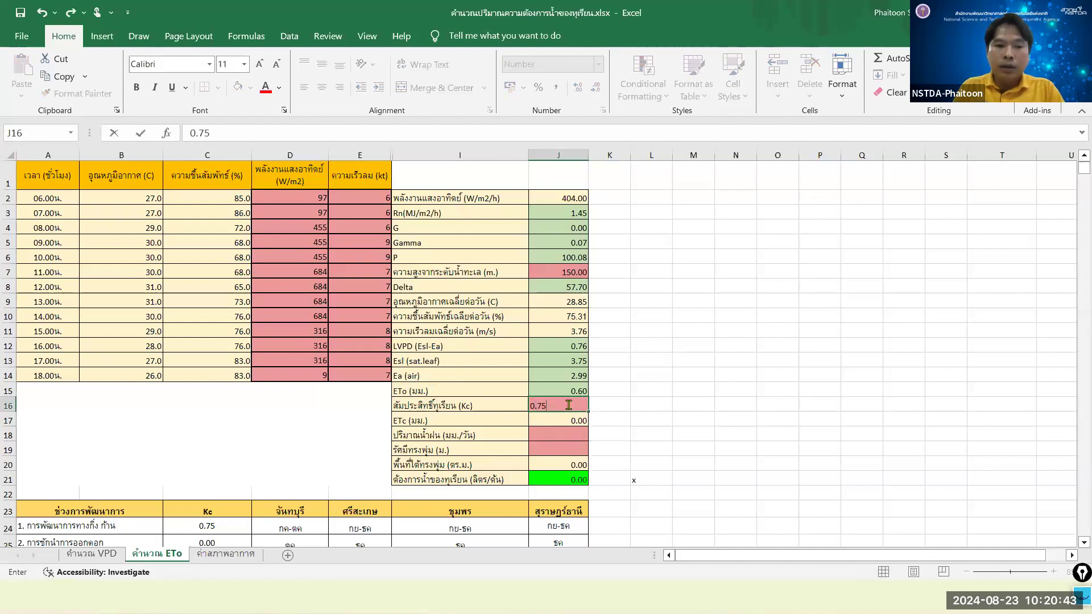
key("Return")
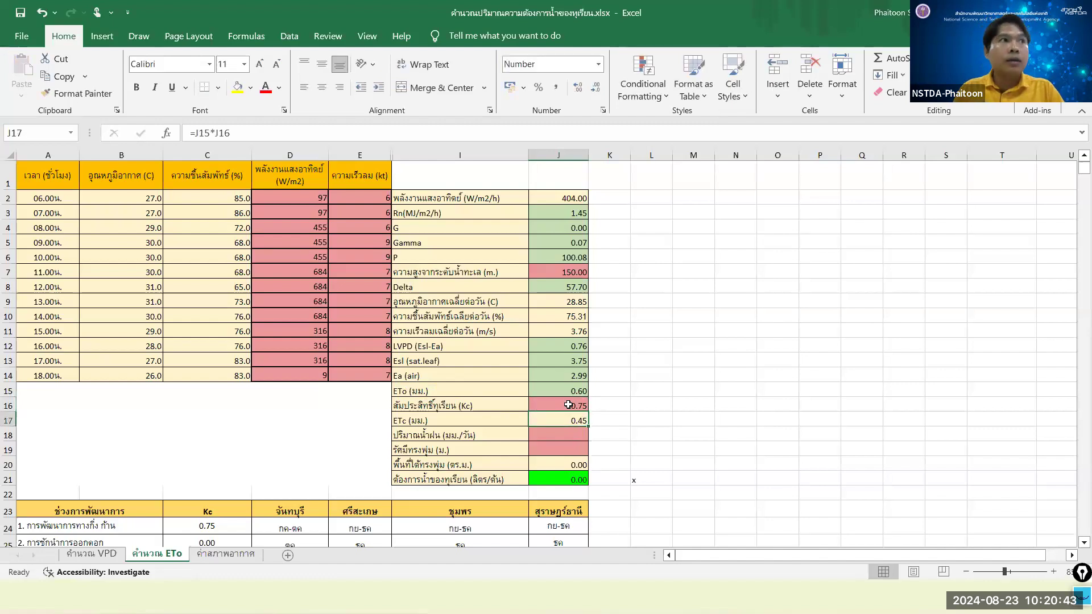
- Set the daily rainfall in J18 to 0 mm and the canopy radius in J19 to 3 m
left_click(574, 437)
type("0")
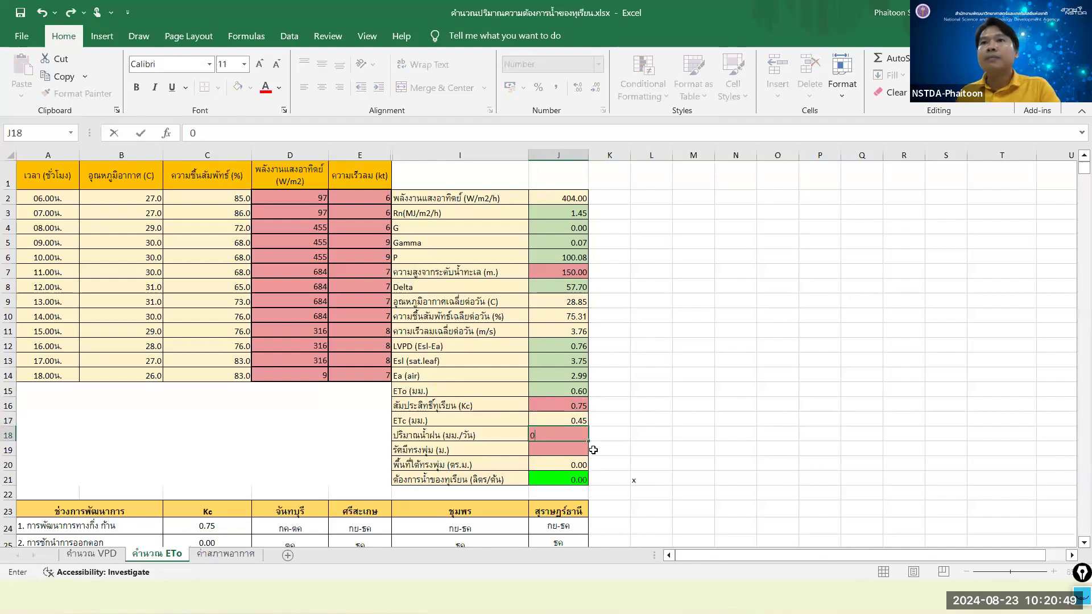
key("Return")
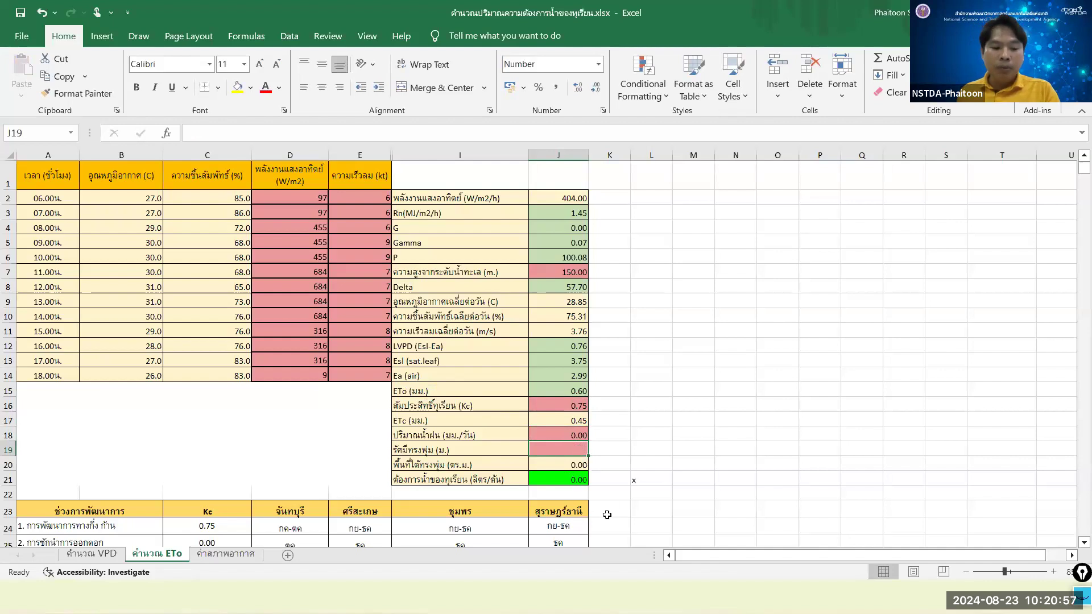
type("3")
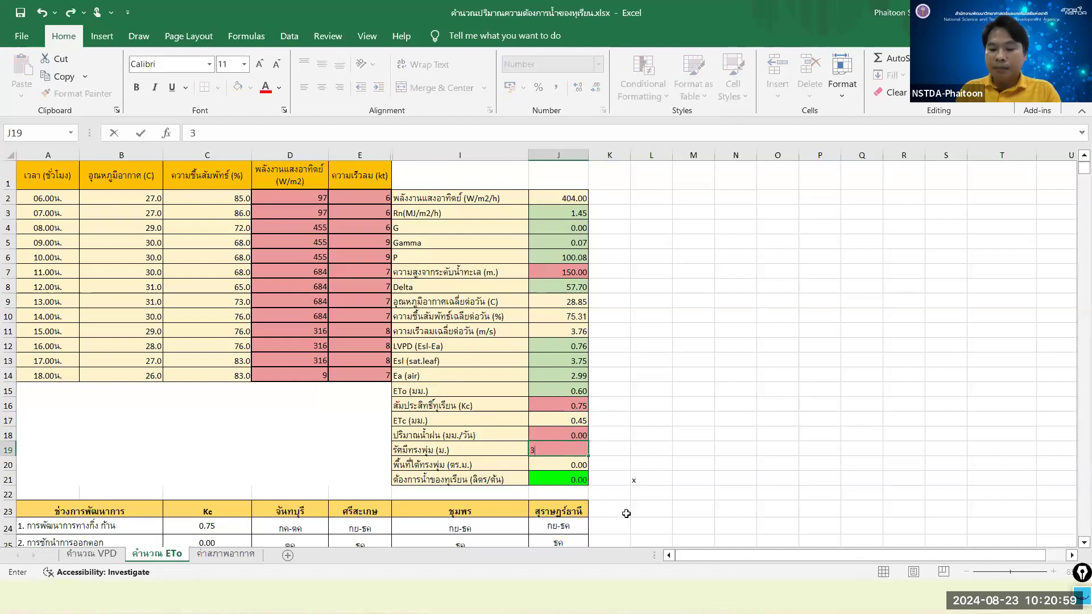
key("Return")
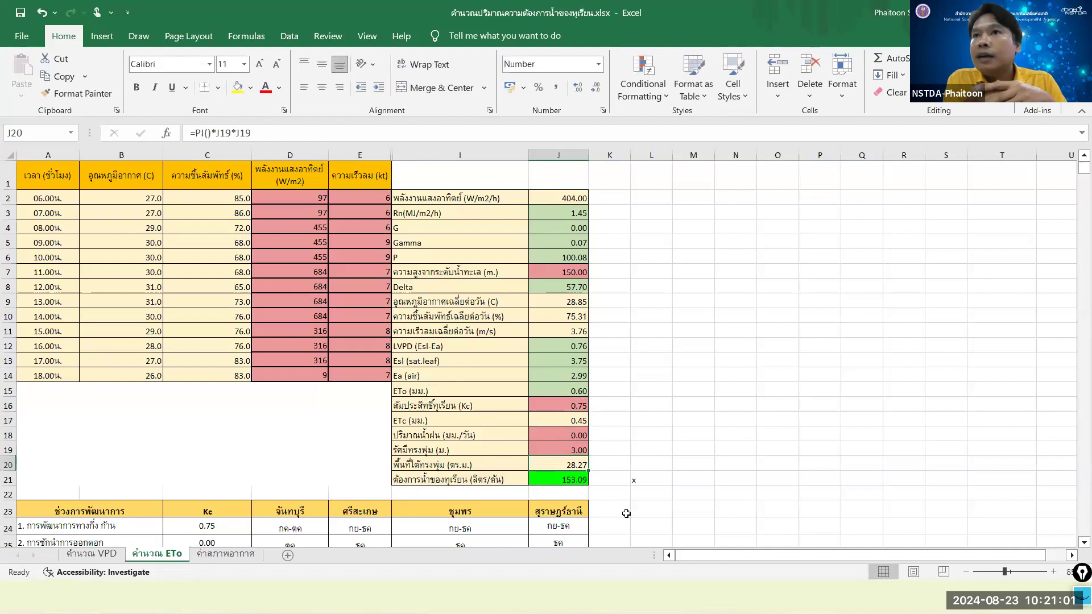
- Check the durian water requirement formula in J21, and set the daily rainfall in J18 to 1 mm
left_click(566, 479)
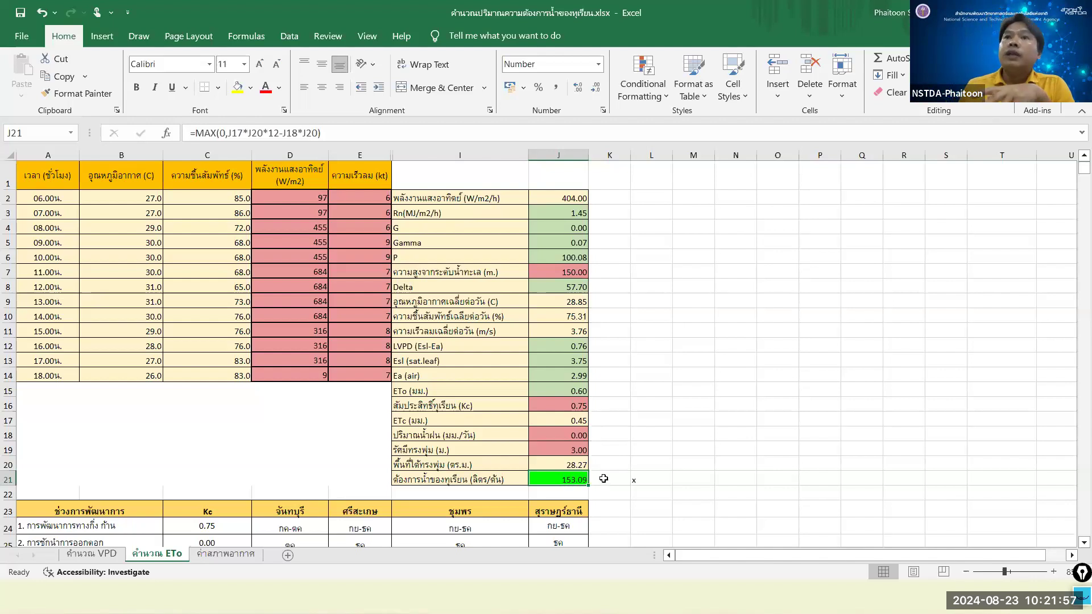
left_click(580, 436)
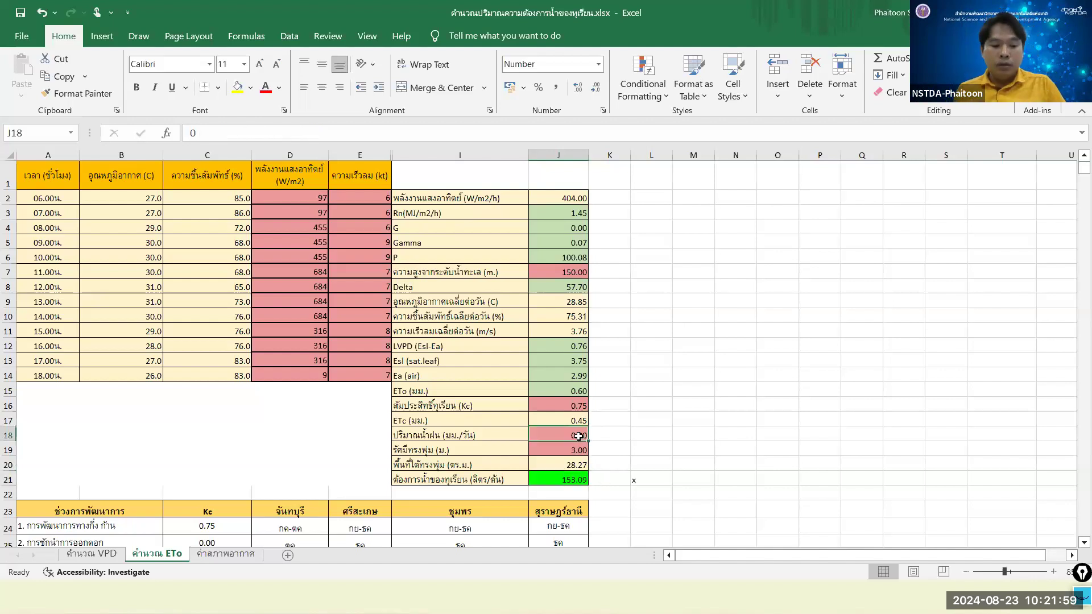
type("1")
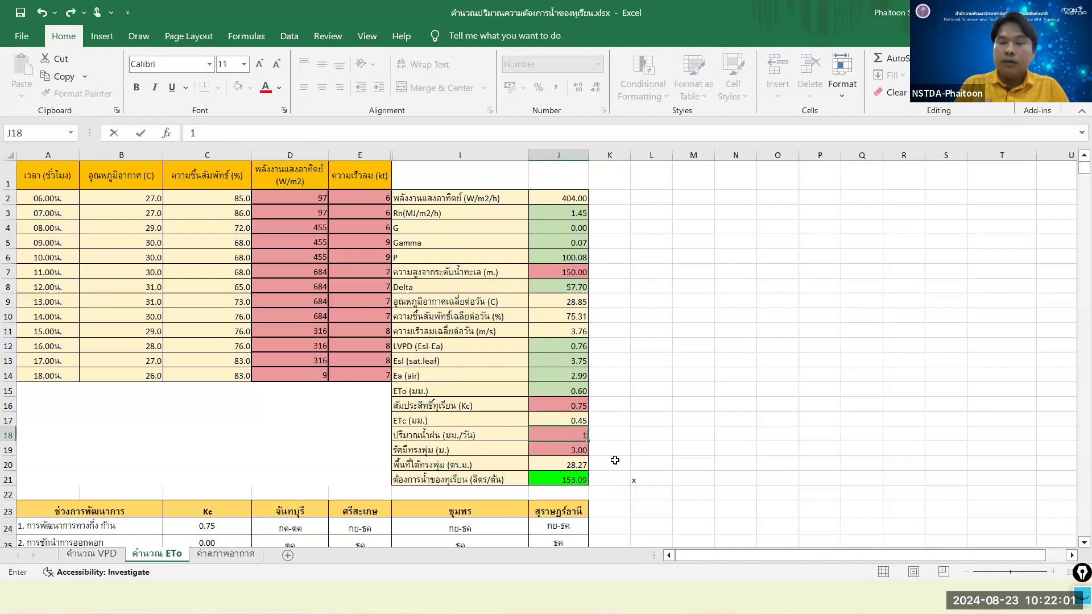
key("Return")
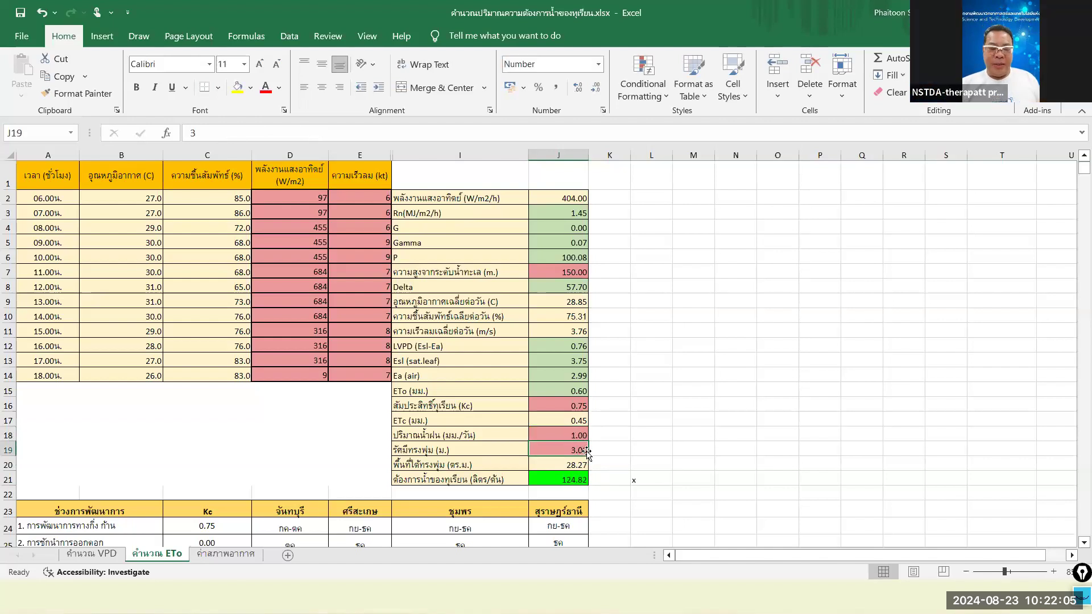
- Switch to the presentation and advance to the slide explaining how much water 1 mm of rain gives
key("alt+Tab")
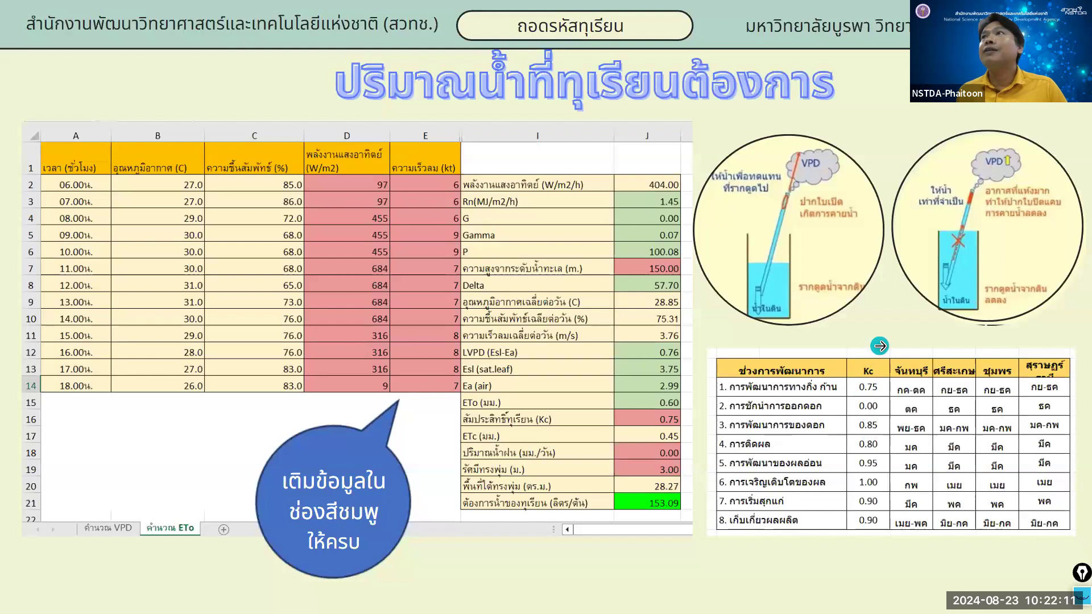
left_click(880, 346)
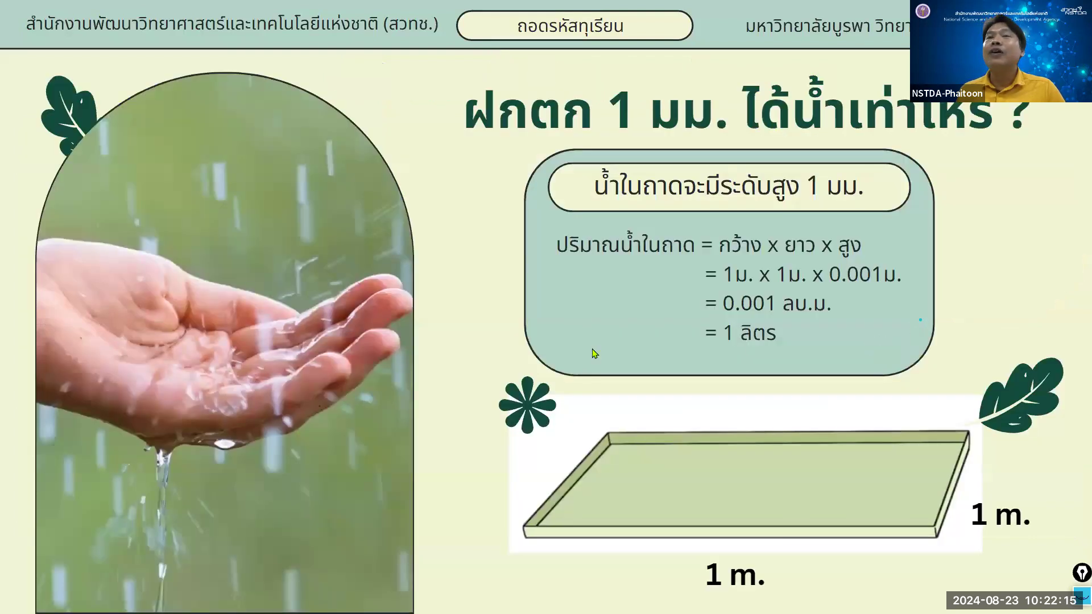
left_click(765, 483)
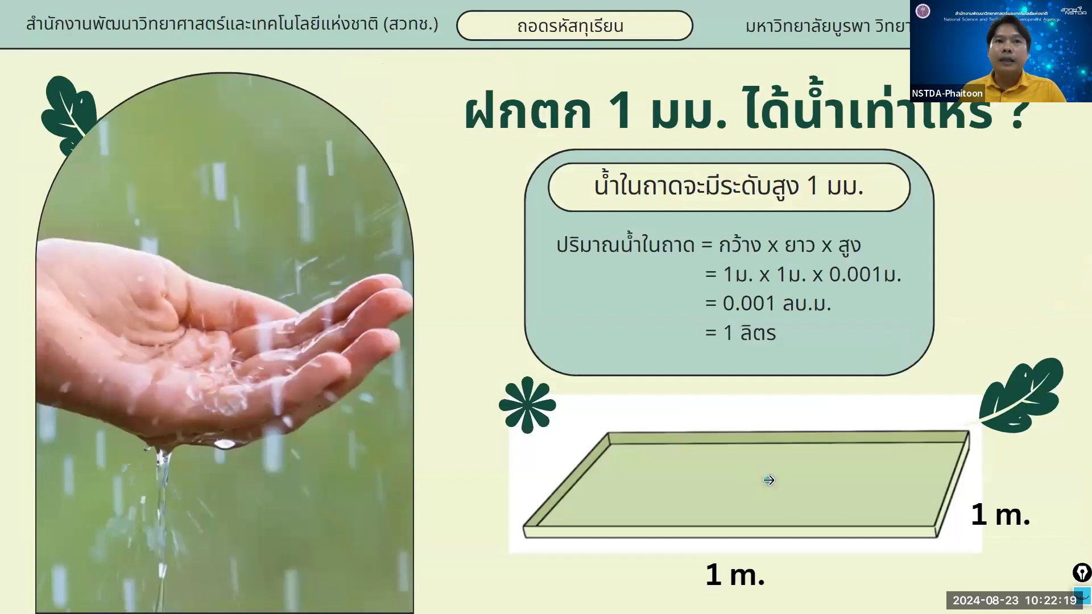
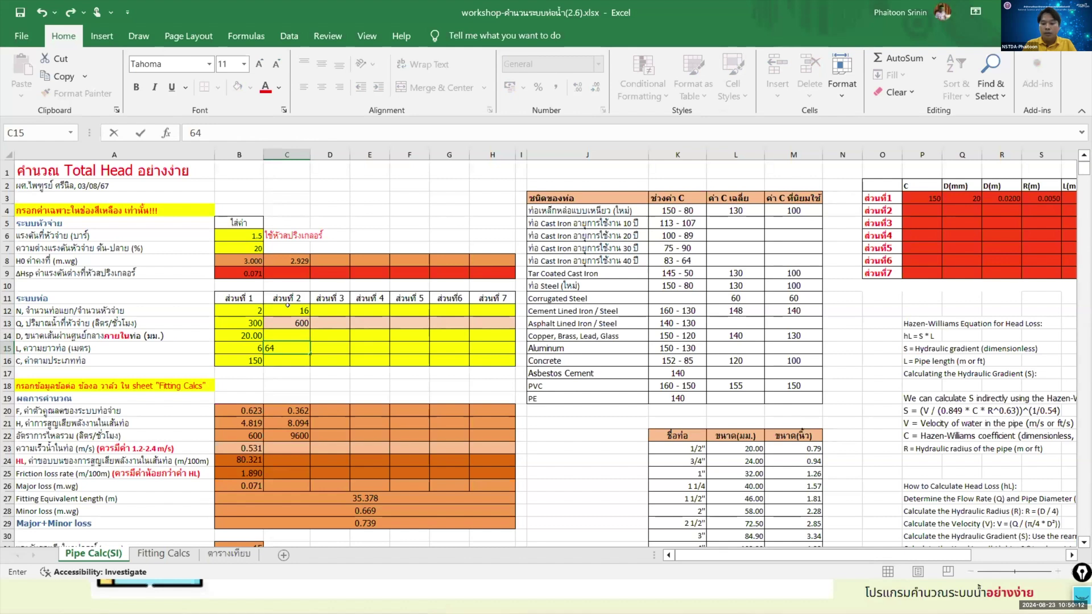
- Enter 64 m as the section 2 pipe length in C15 and link its C value in C16 to the PVC value with =M18
key("Return")
type("=")
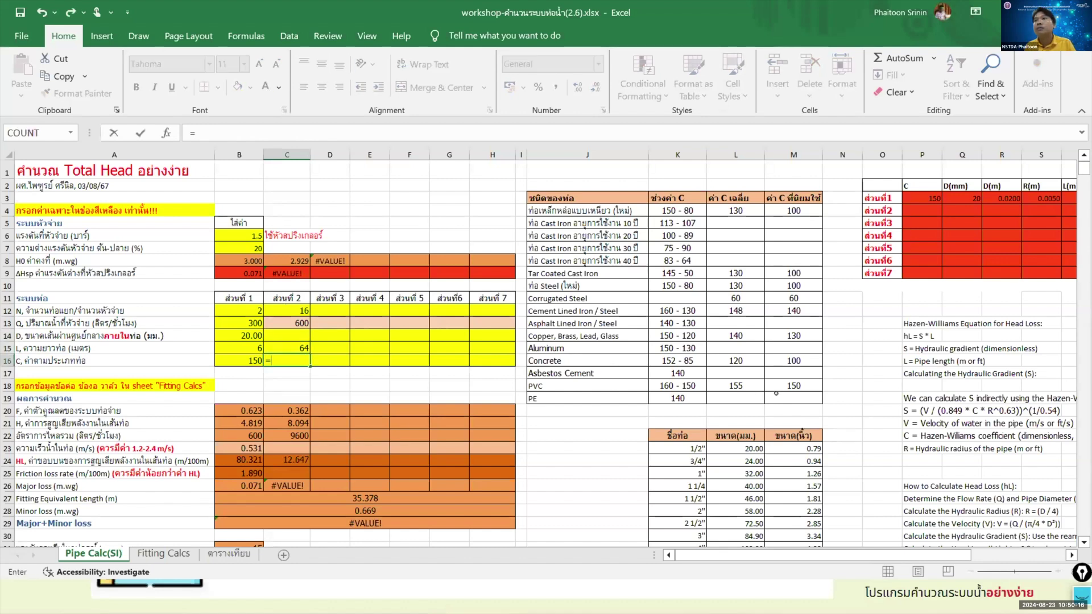
left_click(785, 386)
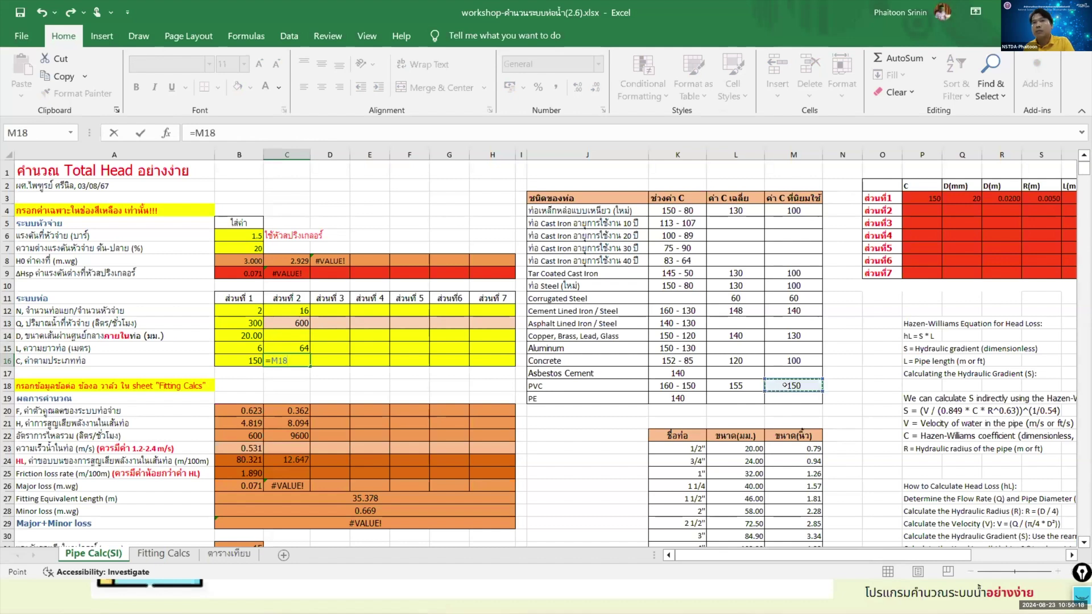
key("Return")
- Link the section 2 inner diameter in C14 to the 1" pipe with =L25 and compare the velocity in C23 with the recommended range
left_click(302, 336)
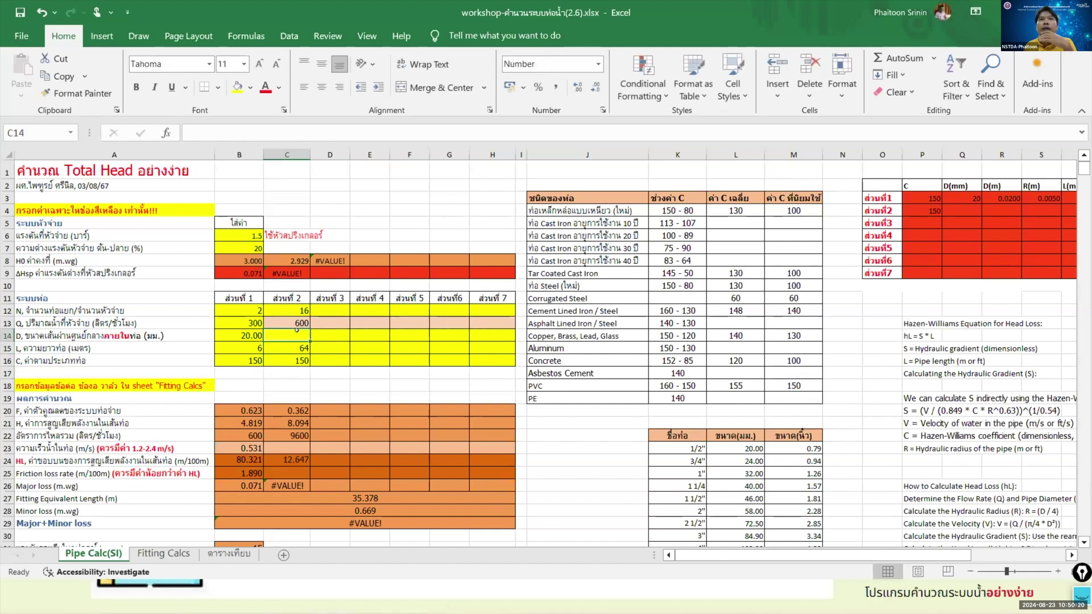
type("=")
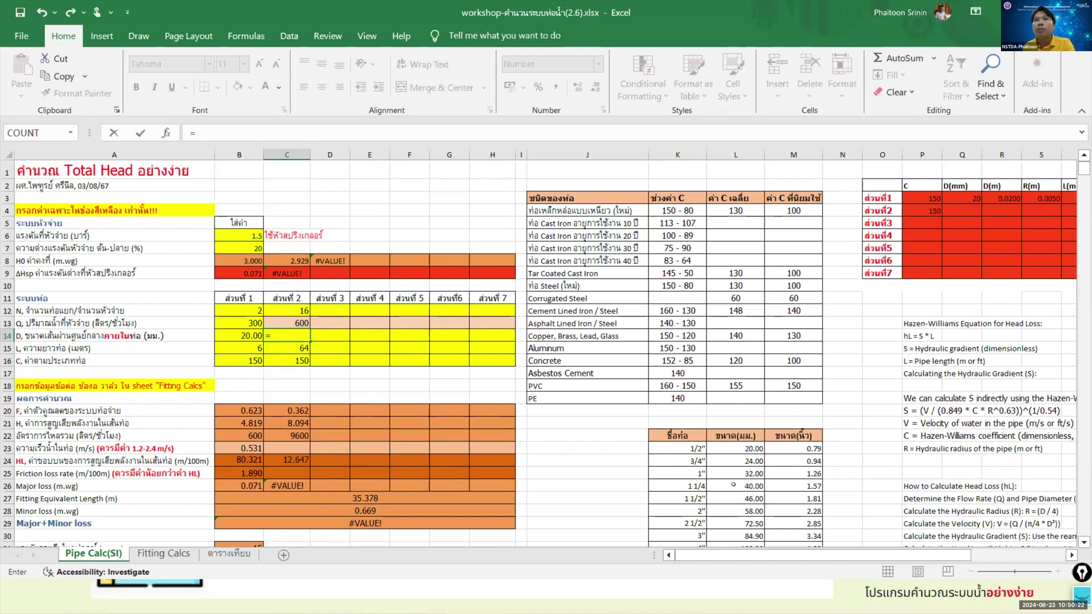
left_click(751, 470)
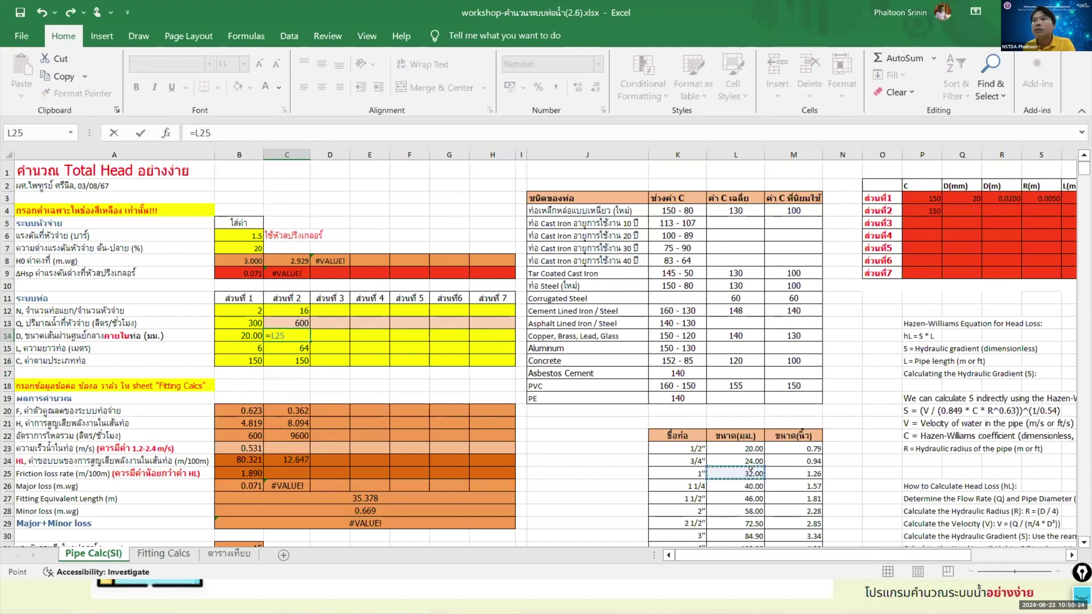
key("Return")
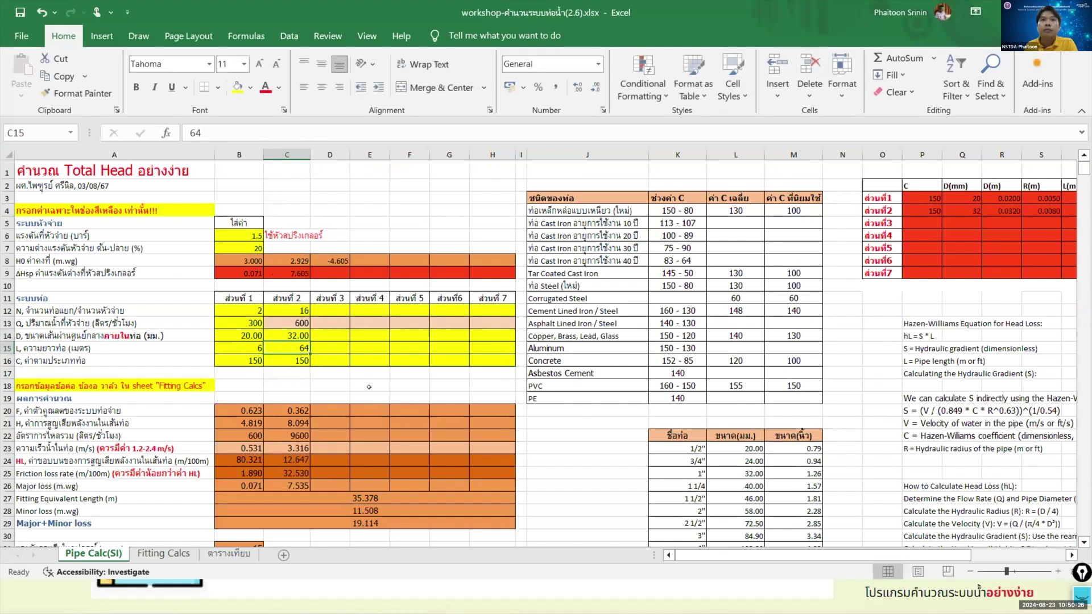
left_click(291, 449)
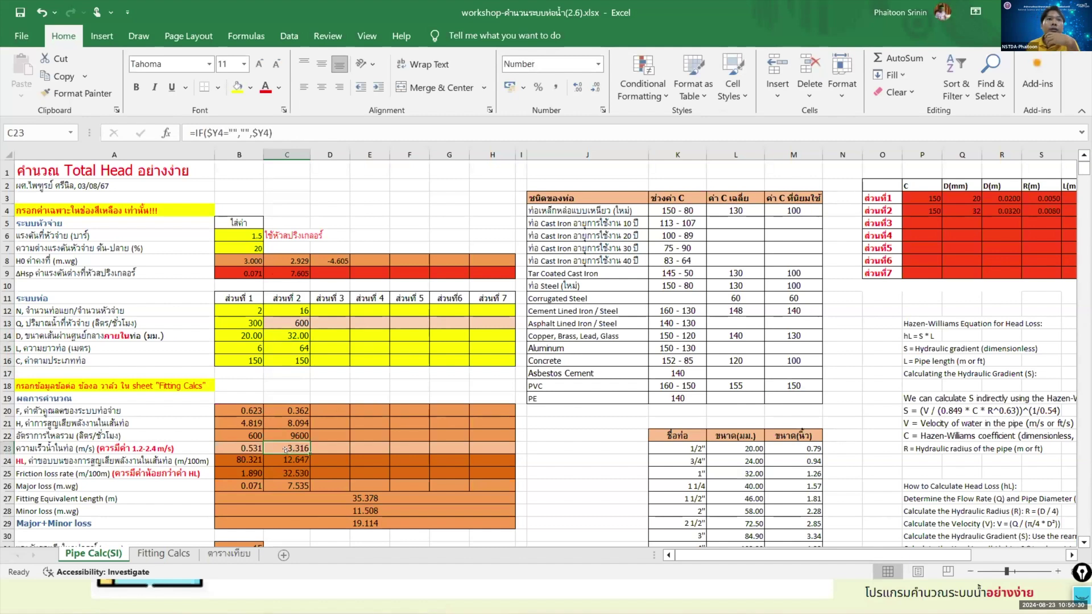
left_click(162, 450)
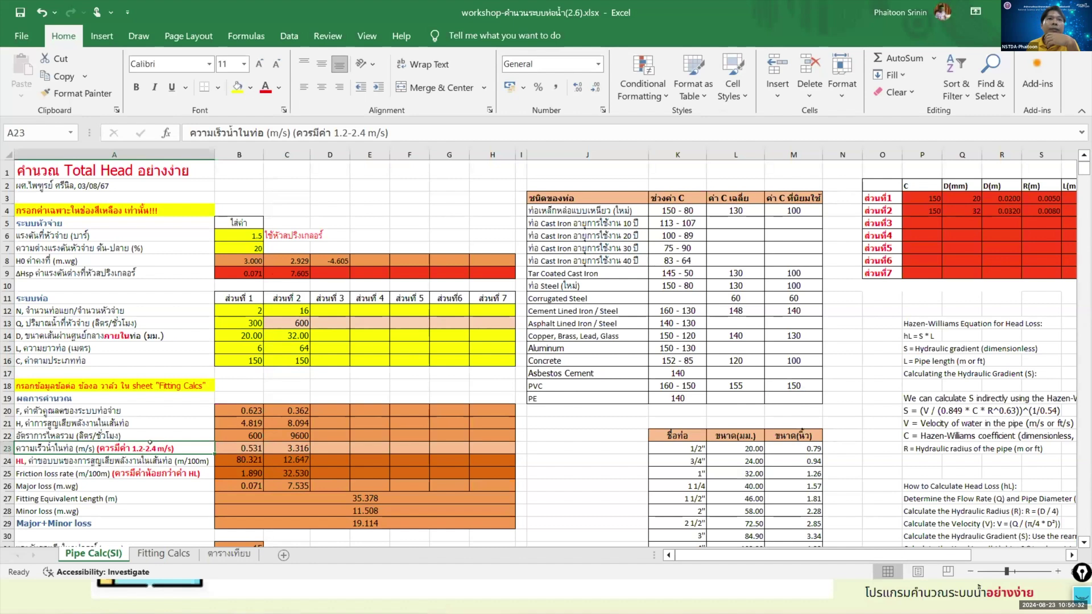
left_click(296, 449)
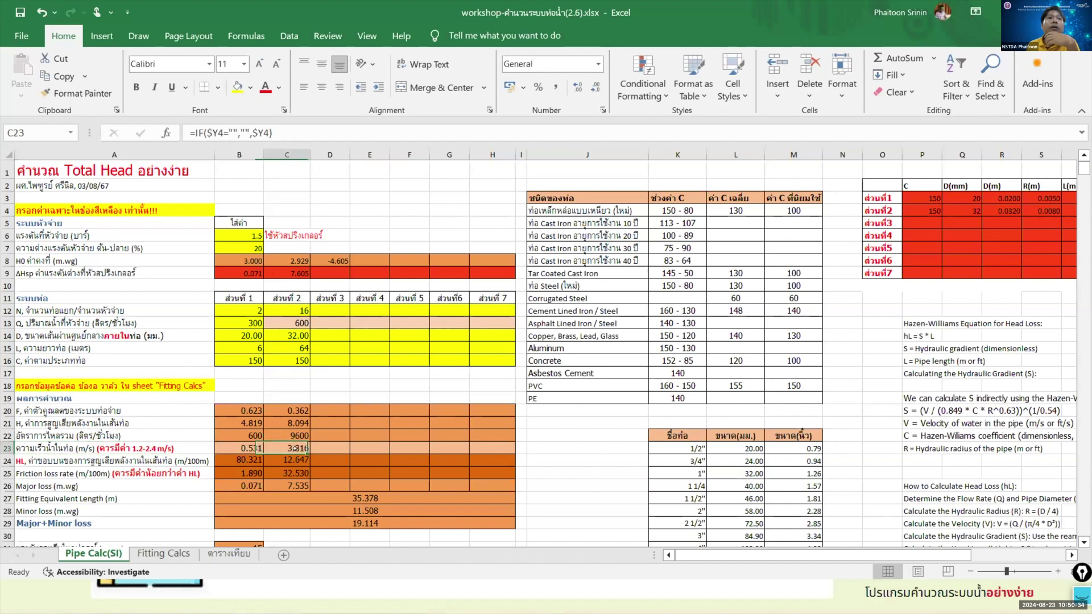
- Link the section 2 inner diameter in C14 to the 1 1/2" pipe with =L27 and check the flow velocity and Total Head
left_click(297, 336)
type("=")
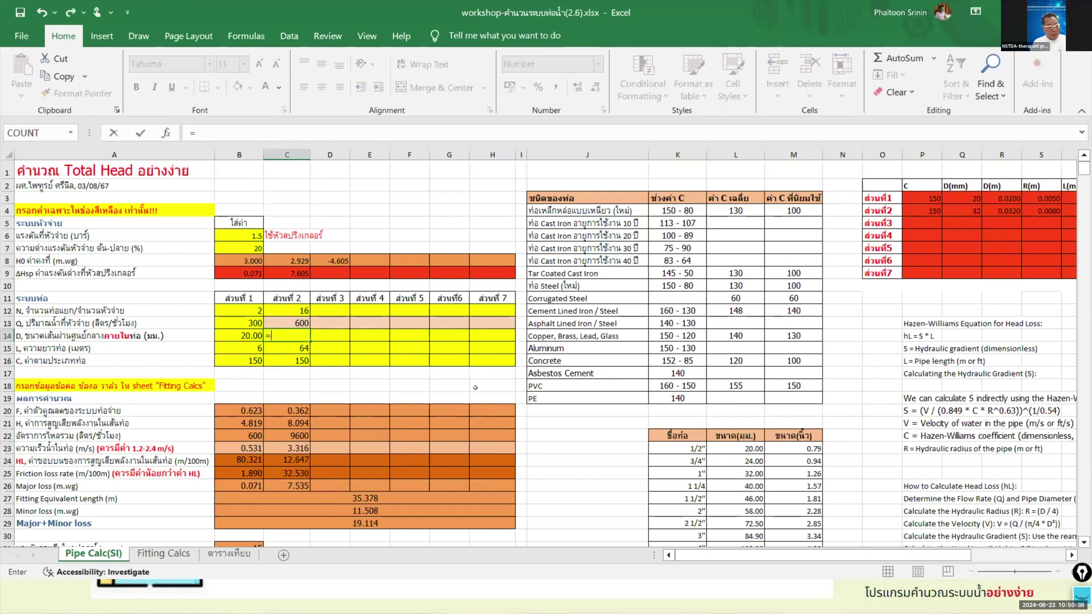
left_click(751, 499)
key("Return")
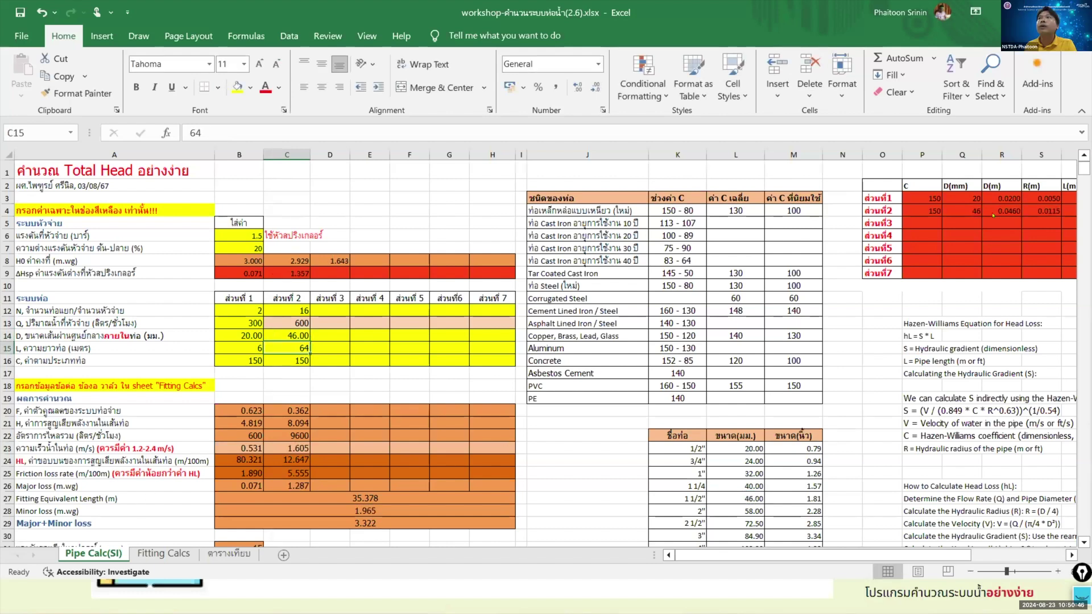
left_click(287, 443)
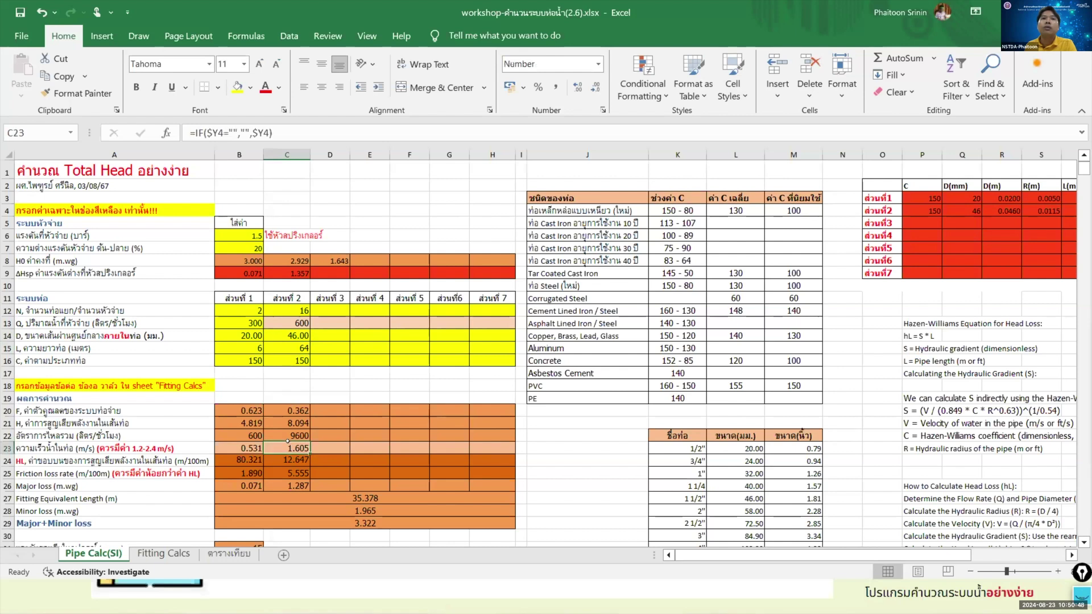
scroll(332, 432, "down", 1)
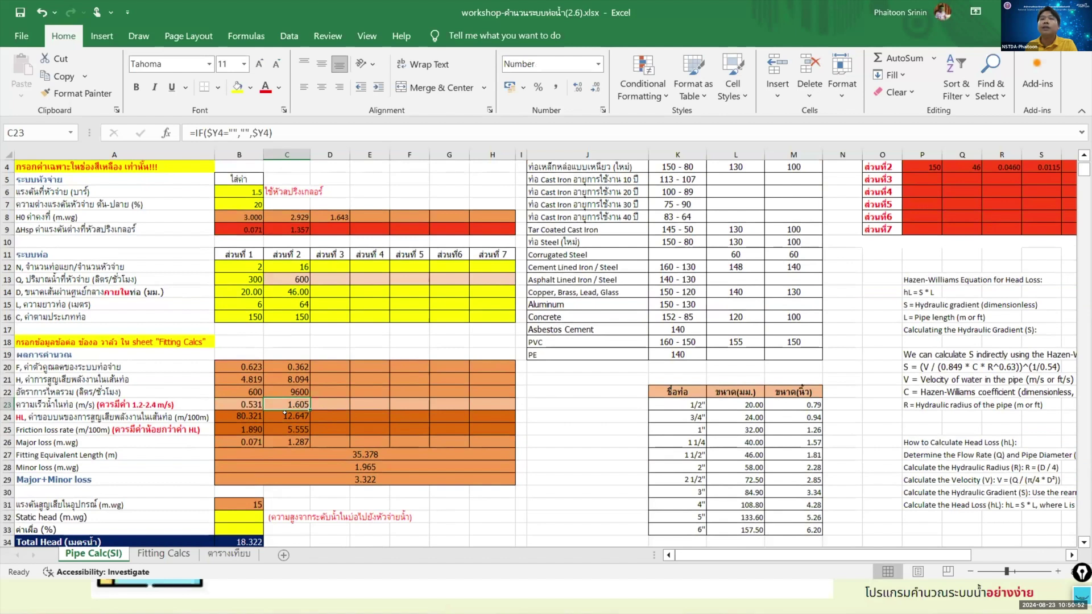
left_click(240, 542)
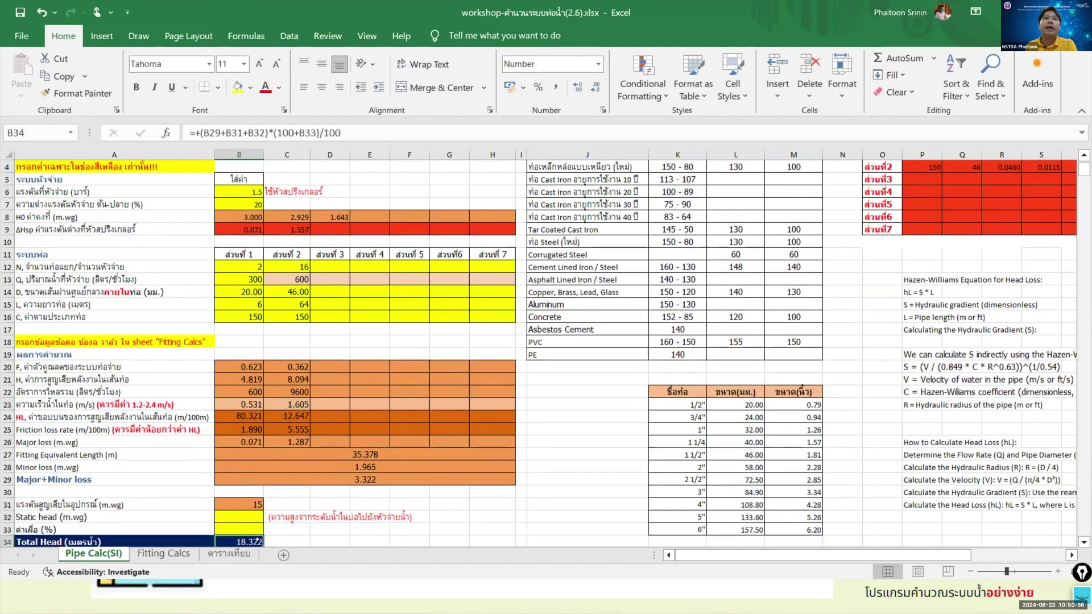
- Link the section 2 inner diameter in C14 to the 2" pipe with =L28 and check the Total Head and flow velocity
left_click(295, 290)
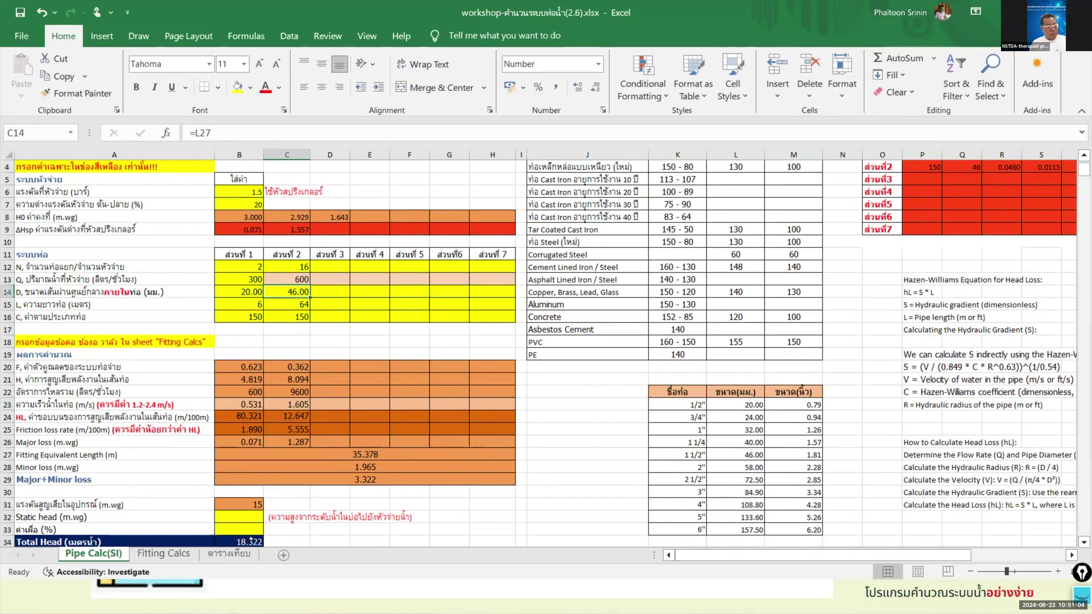
type("=")
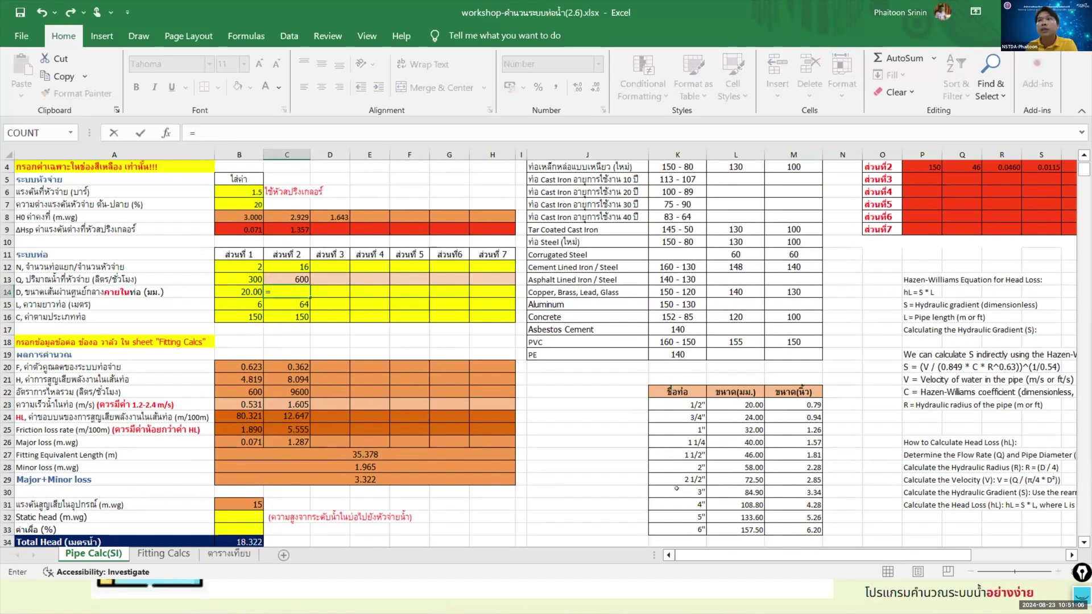
left_click(742, 462)
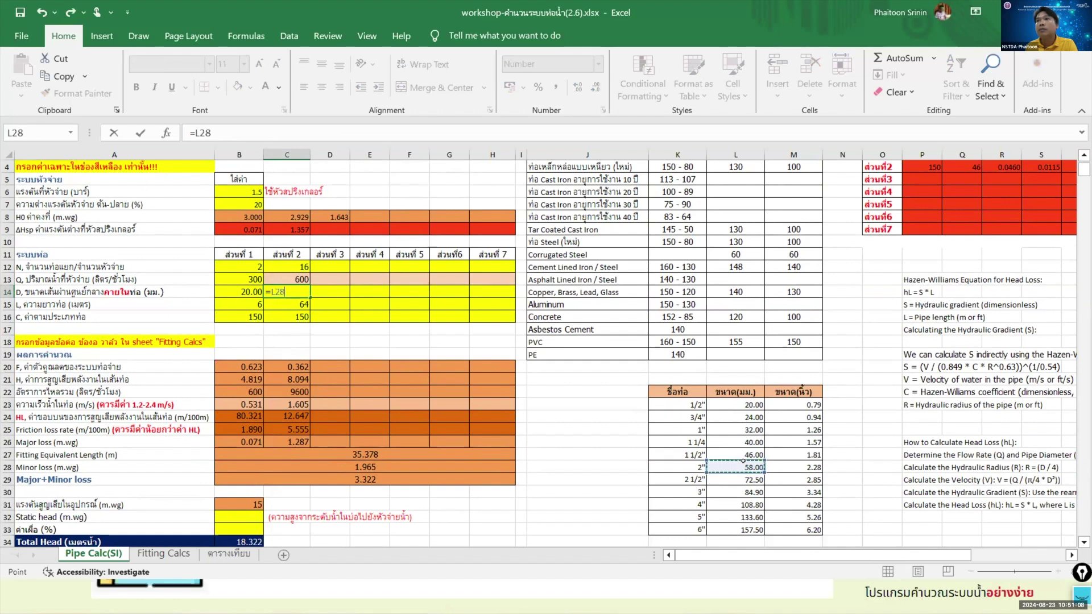
key("Return")
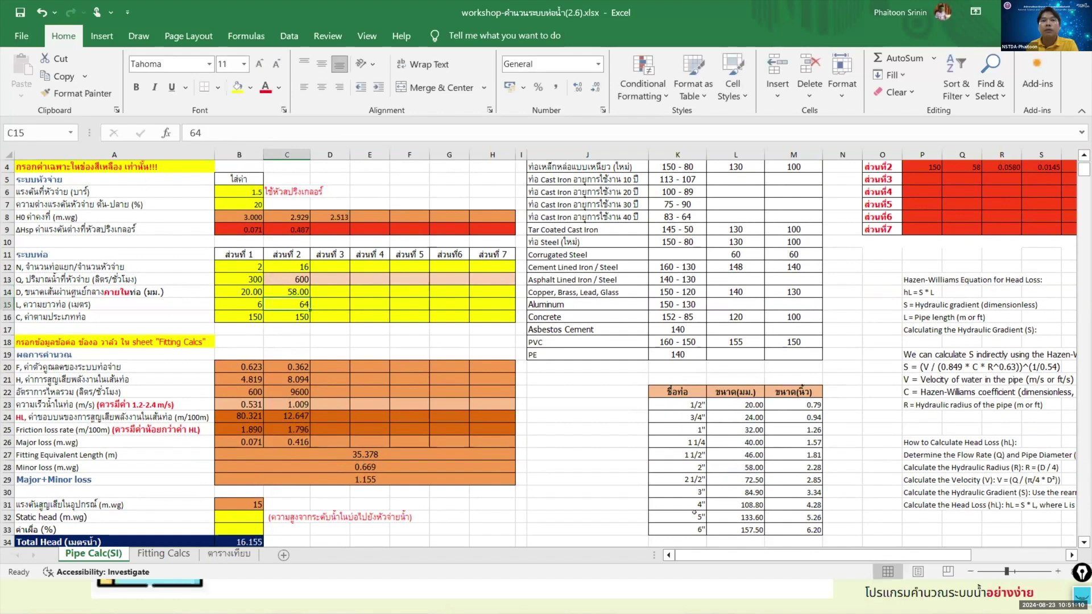
left_click(248, 541)
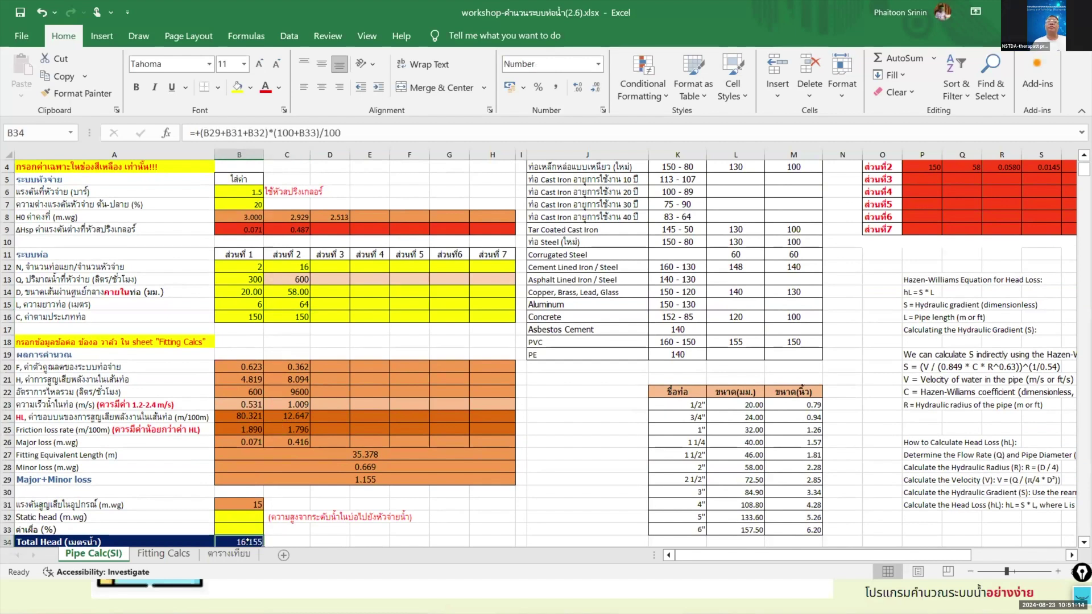
left_click(297, 405)
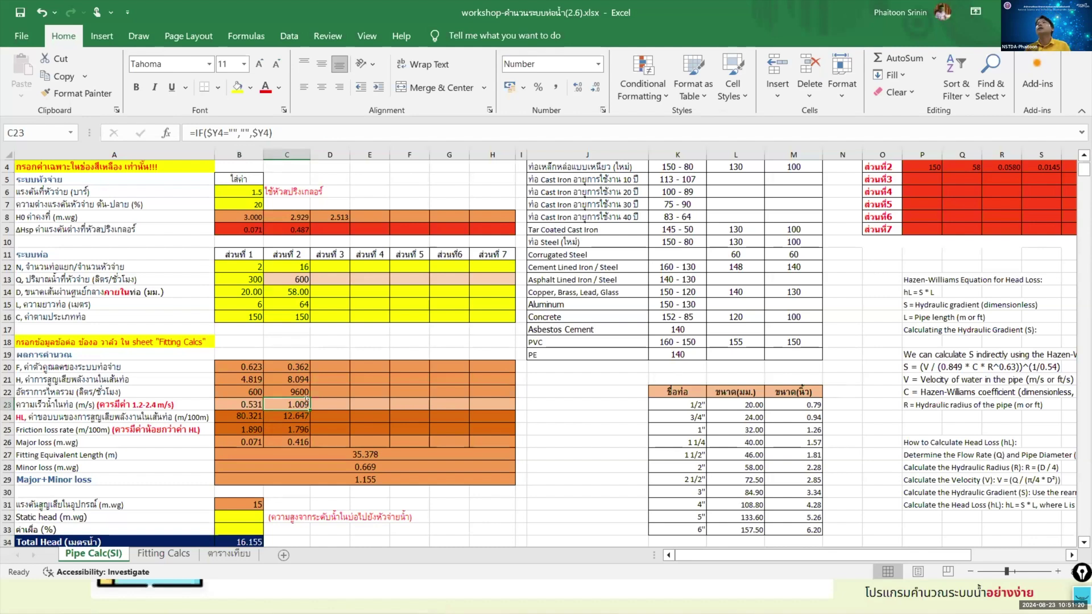
- Compare the section 2 sprinkler pressure difference ΔHsp in C9 with the H0 value in B8
left_click(296, 226)
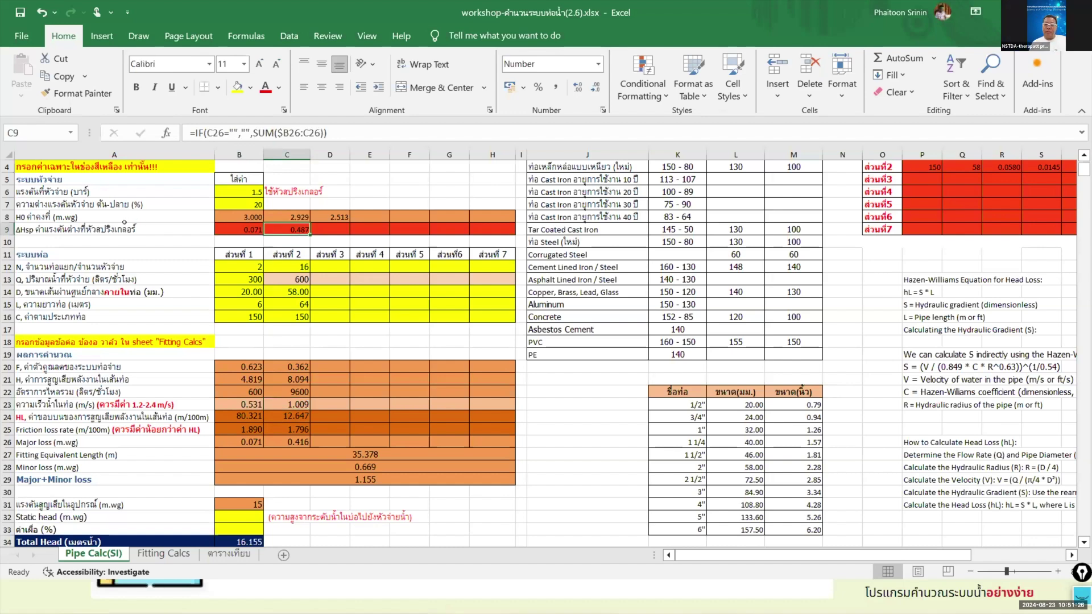
left_click(187, 224)
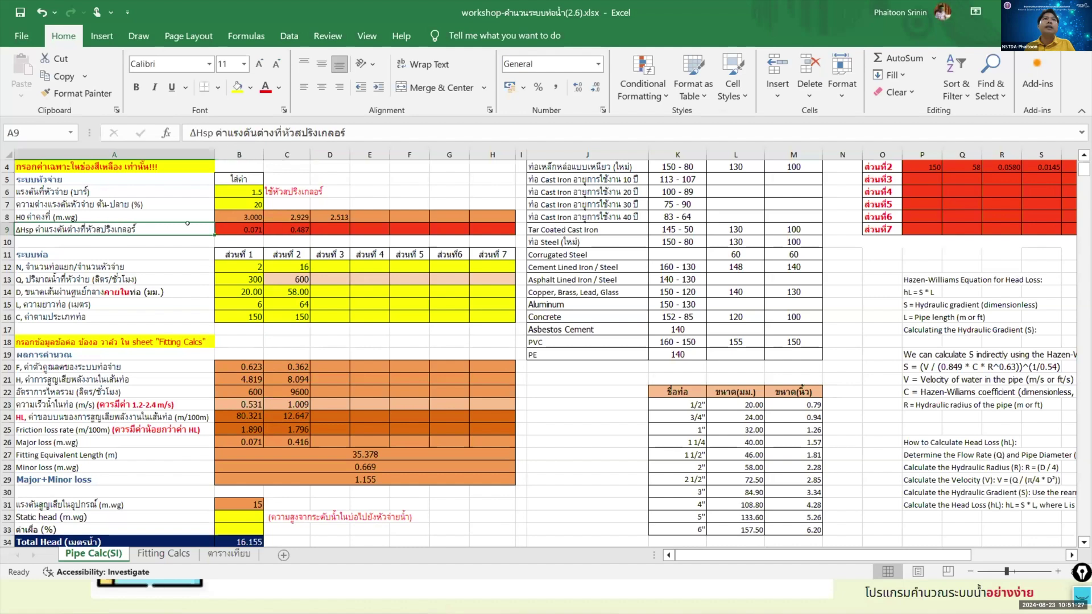
left_click(289, 224)
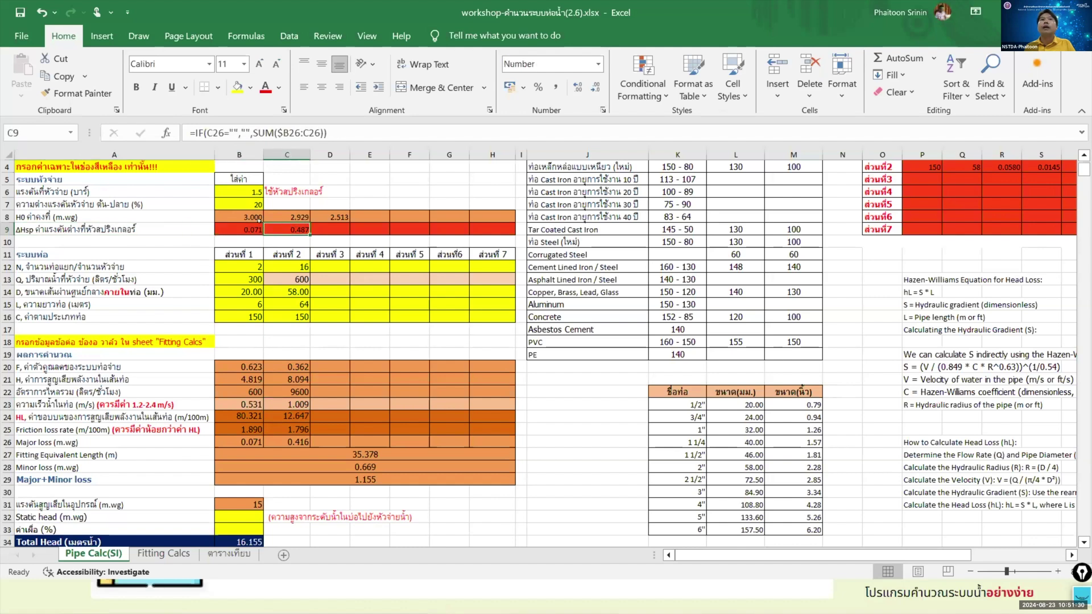
left_click(249, 216)
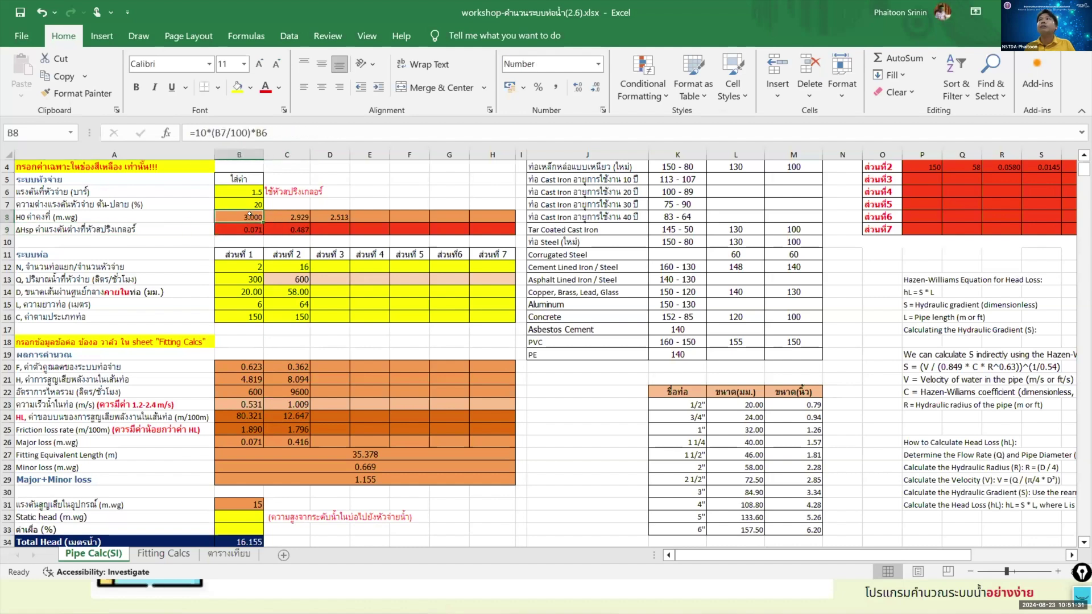
left_click(287, 225)
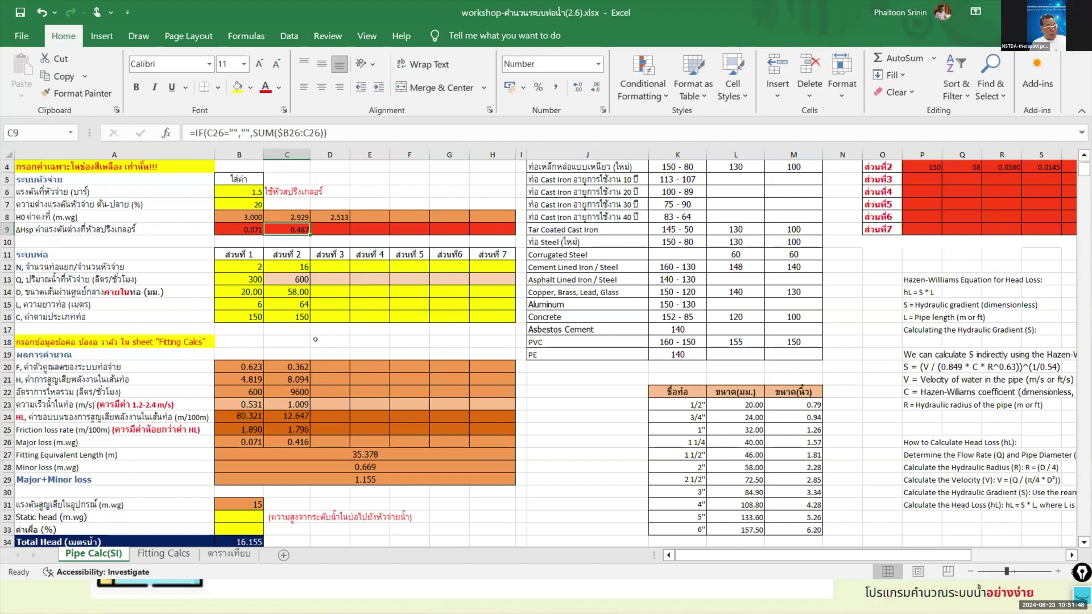
- Switch to the presentation's orchard pipe layout slide and examine the L3 main pipe and its length
key("alt+Tab")
key("alt+Tab")
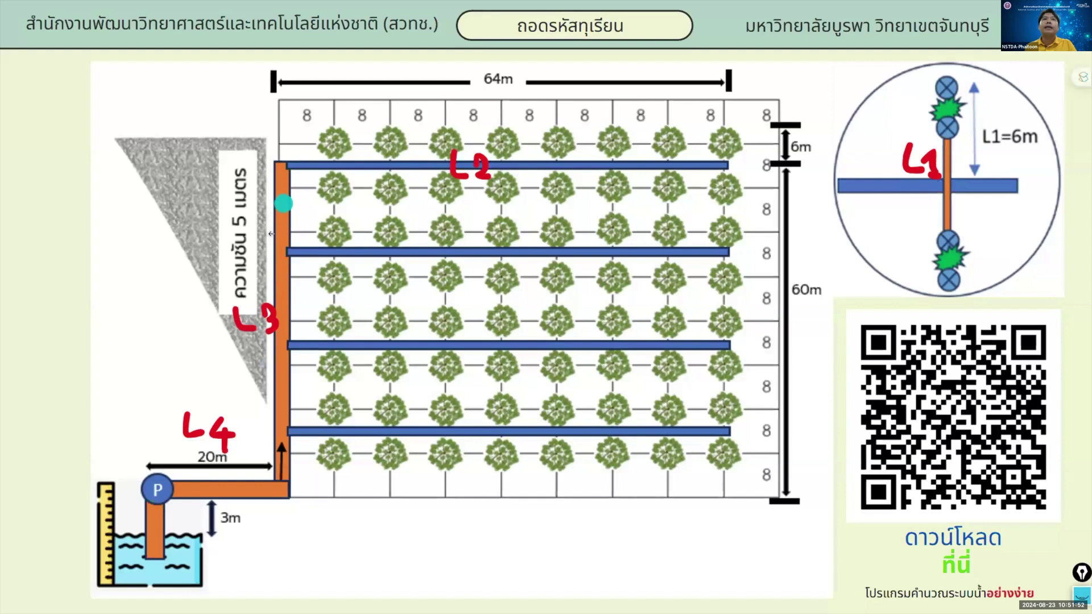
left_click_drag(273, 454, 280, 445)
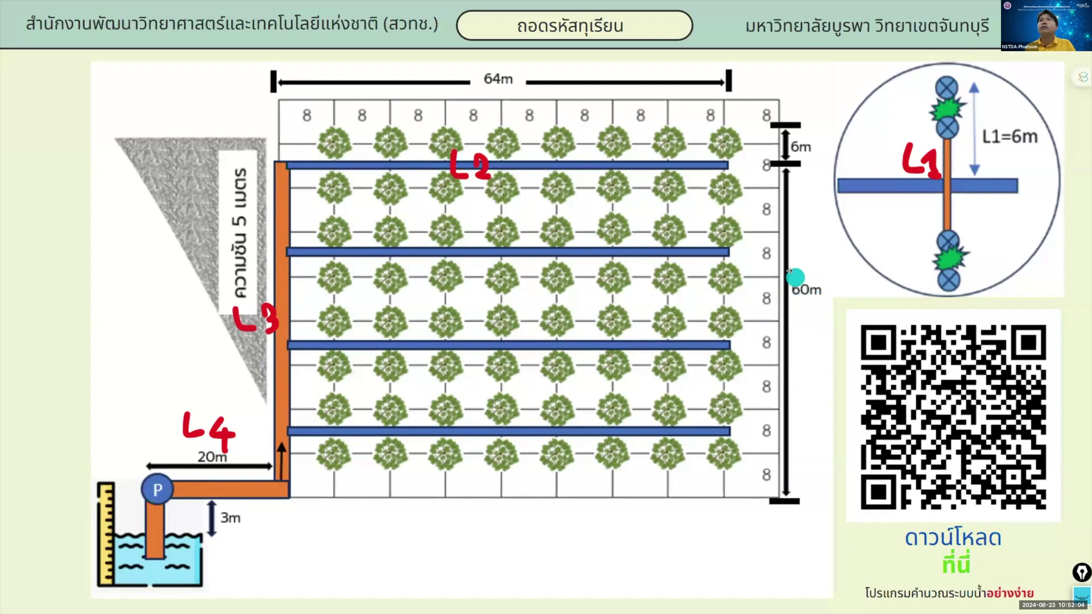
- Switch back to the Excel pipe calculation workbook and set the section 3 branch count N in D12 to 4
key("alt+Tab")
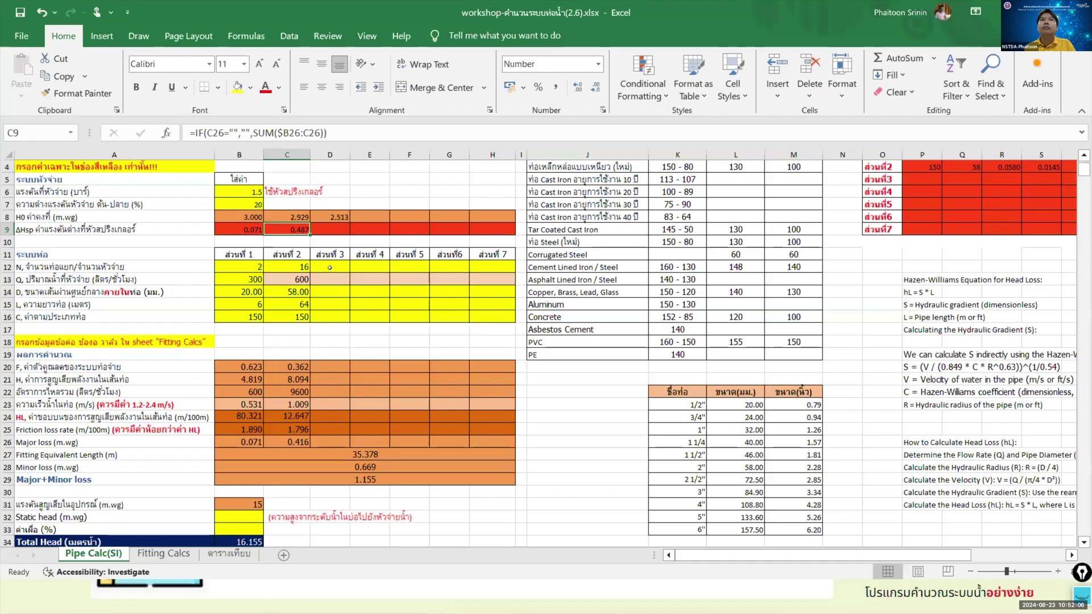
type("4")
key("Return")
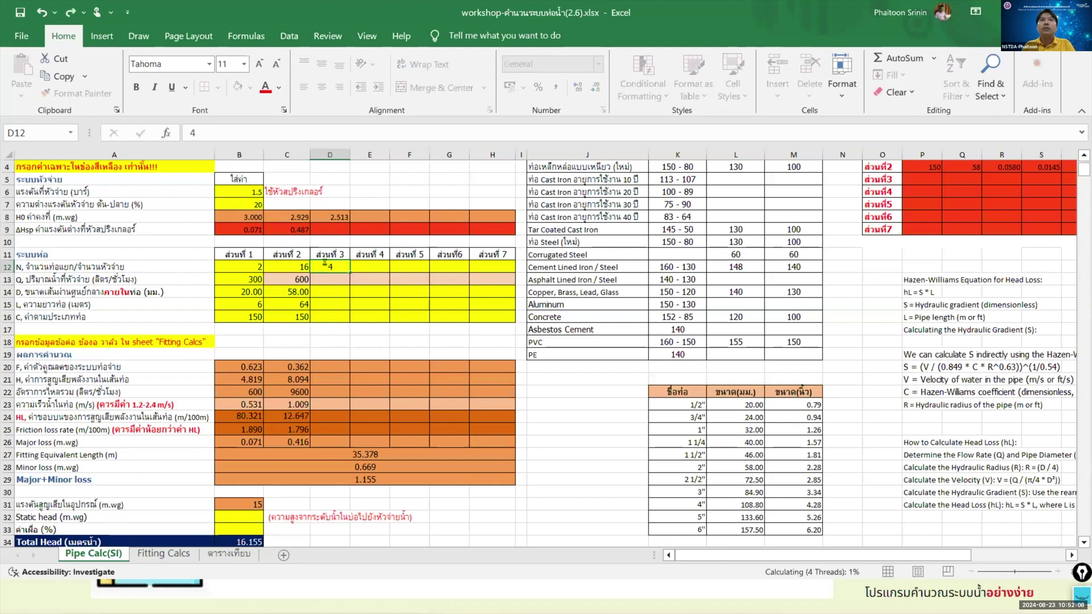
key("Return")
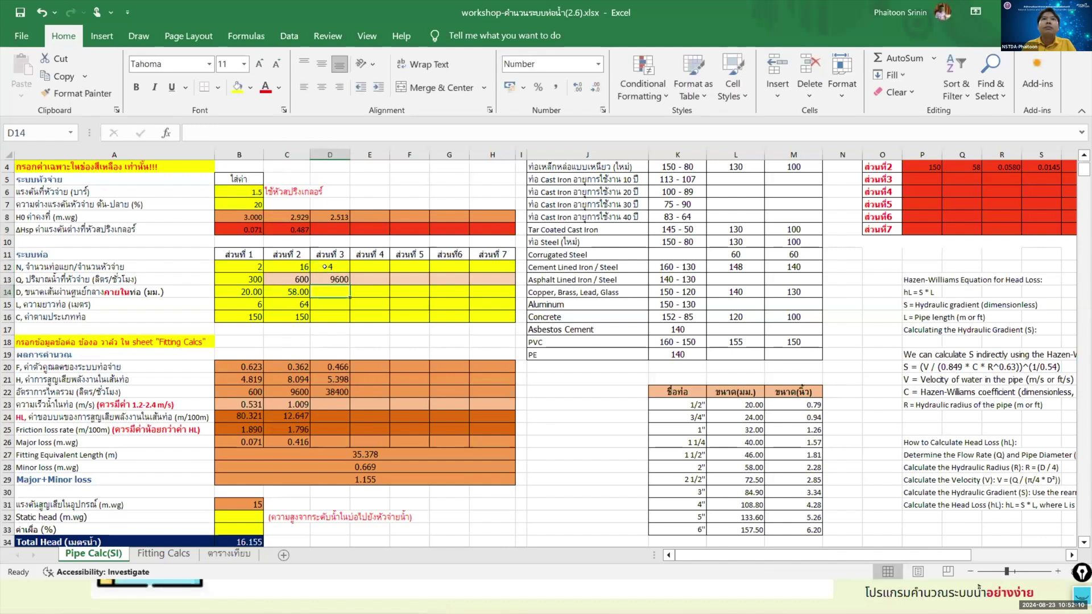
key("Return")
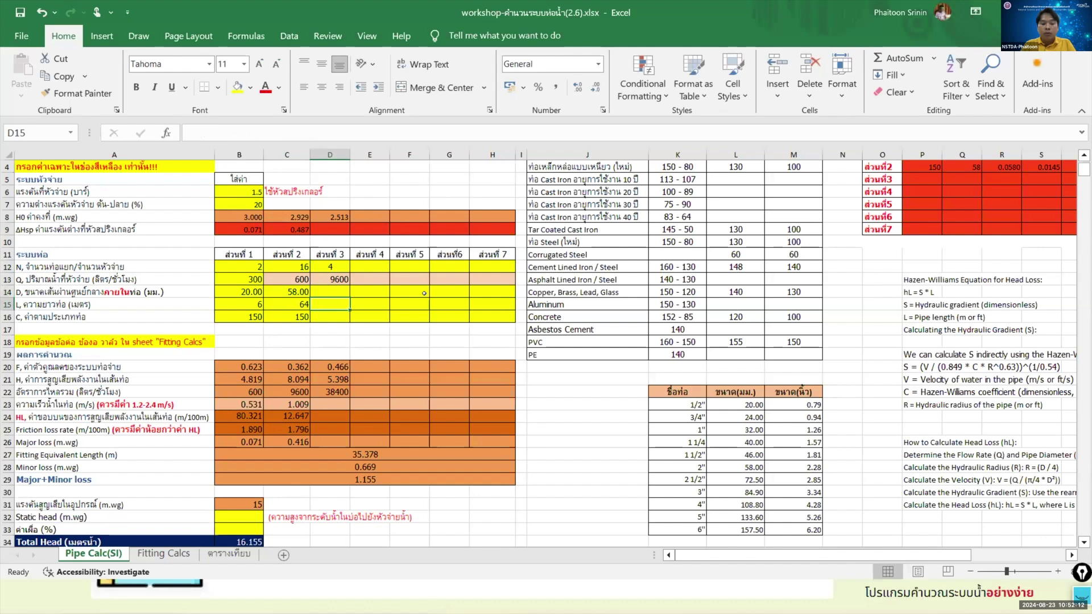
- Set the section 3 pipe length in D15 to 60 m and link its C factor in D16 to the PVC value of 150
type("60")
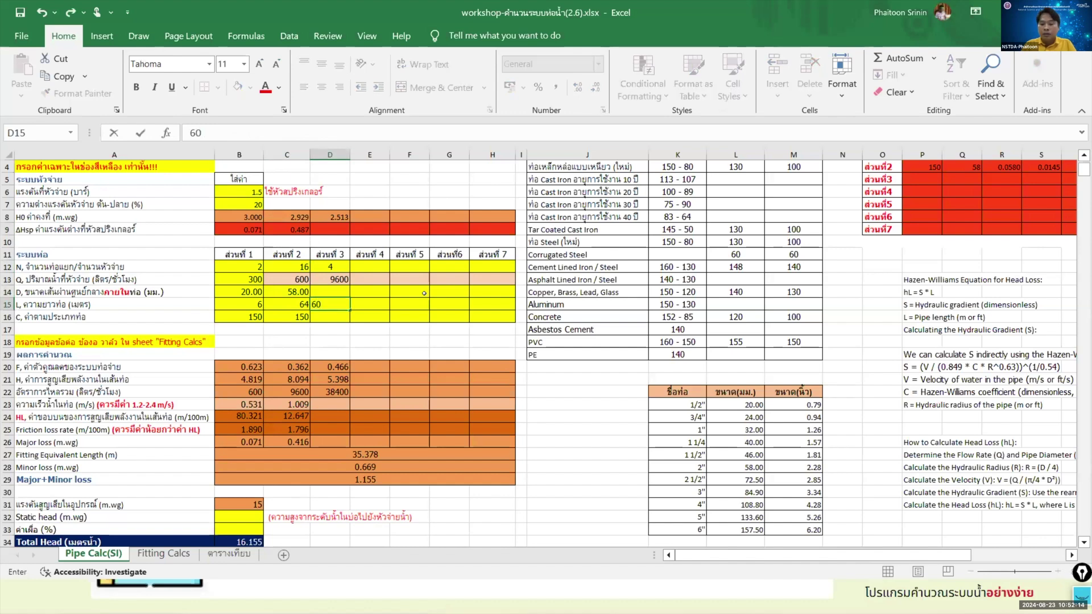
key("Return")
type("=")
left_click(786, 341)
key("Return")
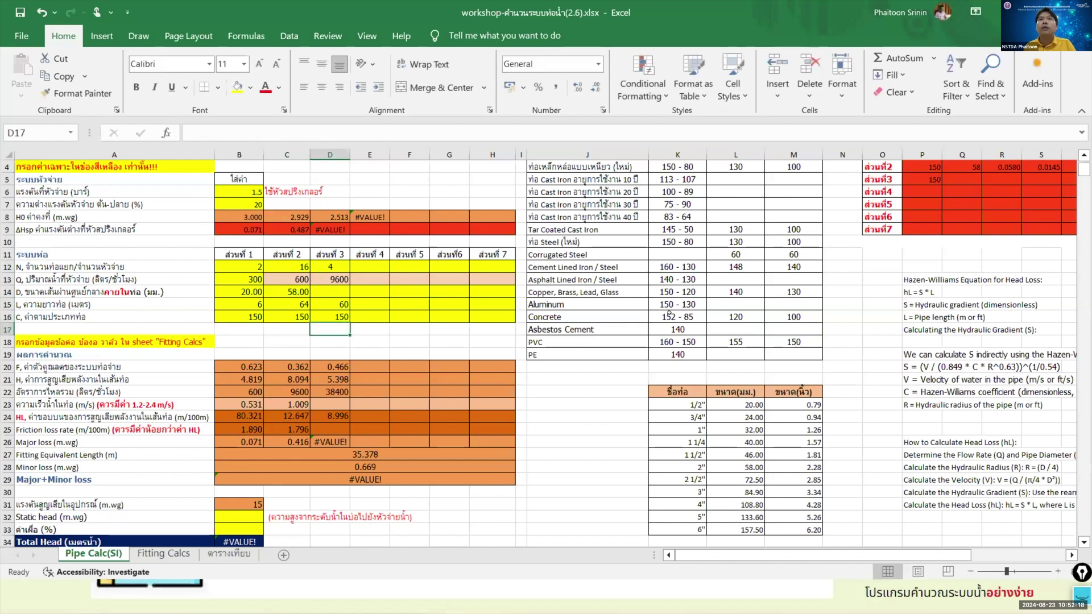
- Try linking the section 3 inner diameter in D14 to the 2" pipe with =L28 and check the flow velocity in D23
key("Up")
key("Up")
key("Up")
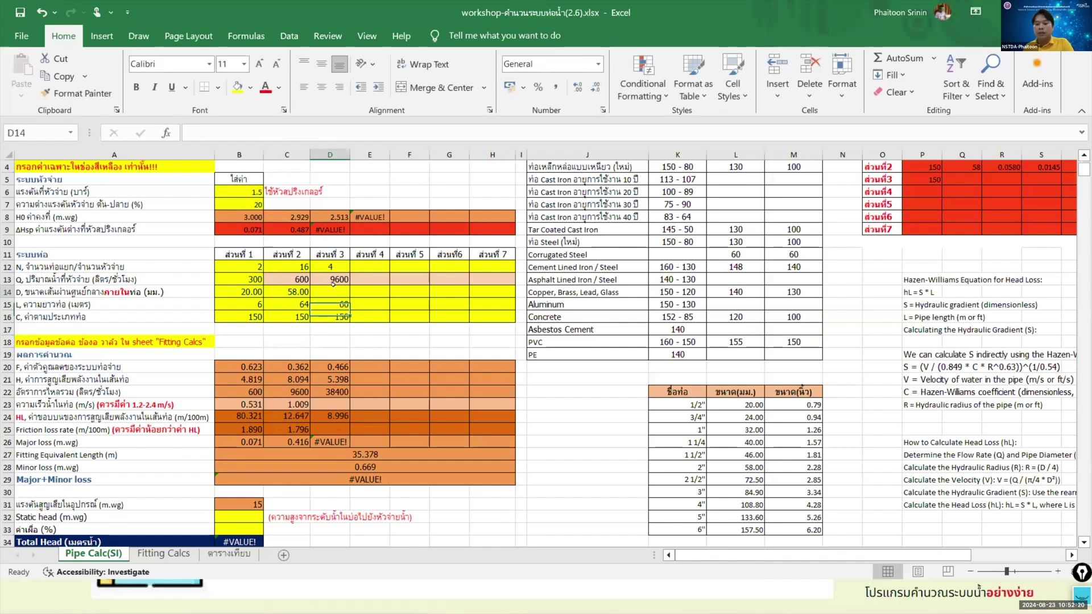
type("=")
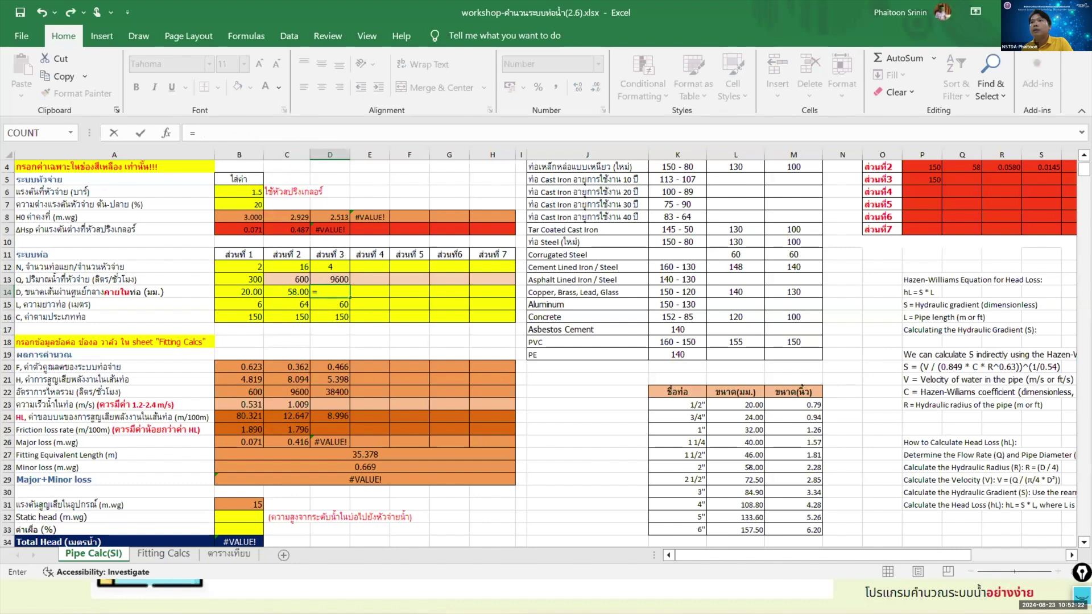
left_click(750, 468)
key("Return")
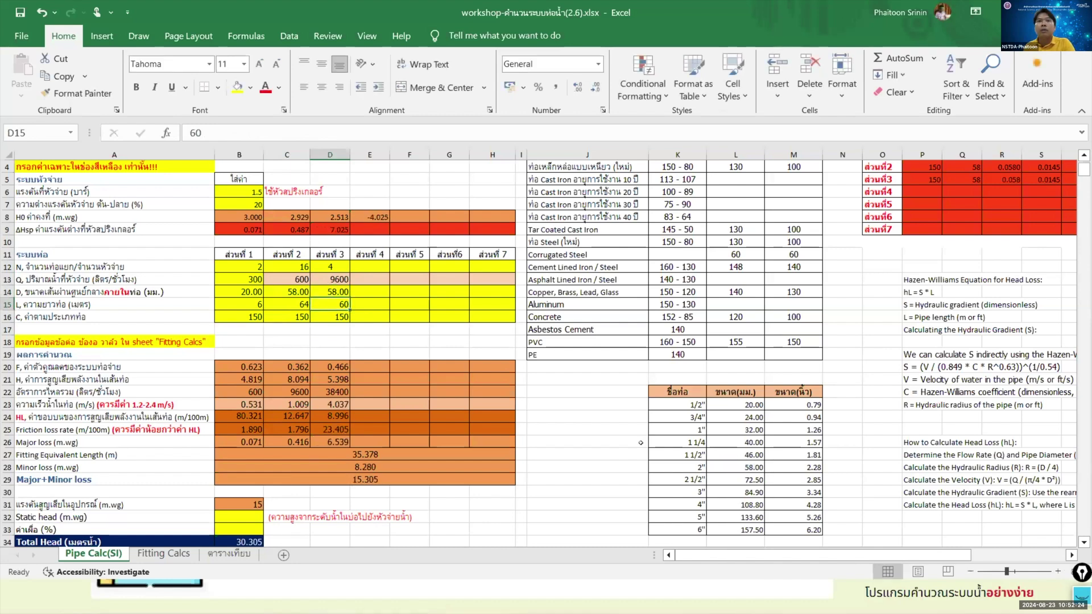
left_click(331, 404)
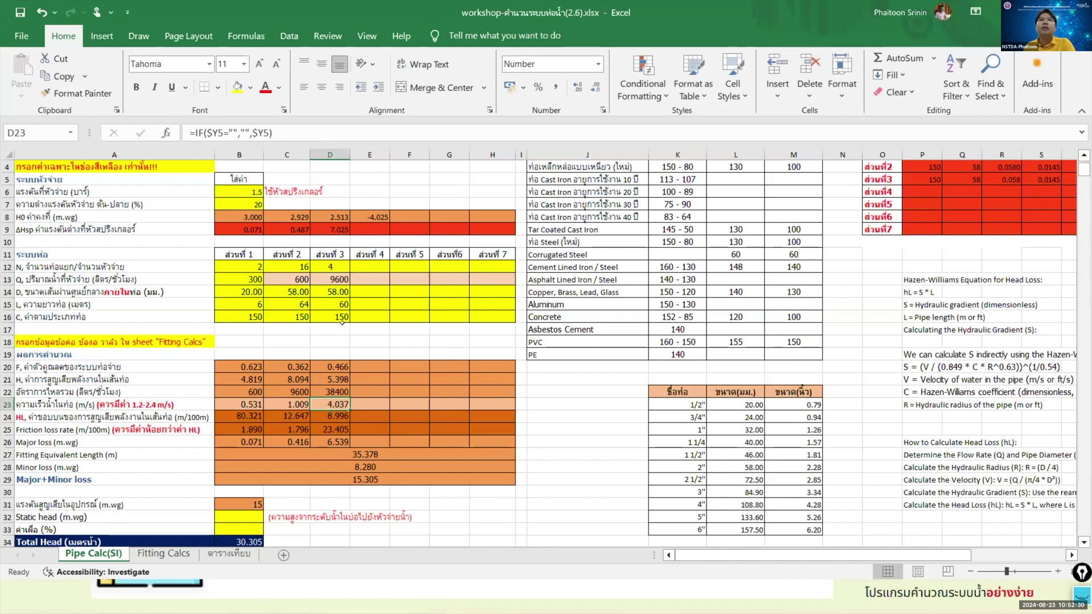
- Link the section 3 inner diameter in D14 to the 3" pipe with =L30 and check the flow velocity in D23
left_click(339, 292)
type("=")
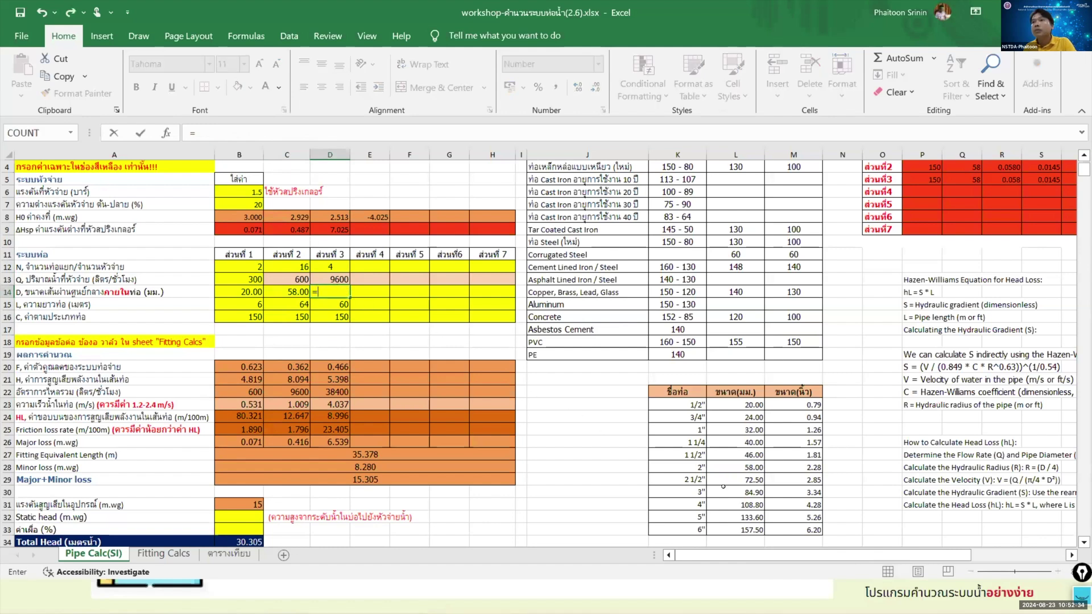
left_click(739, 488)
key("Return")
left_click(334, 403)
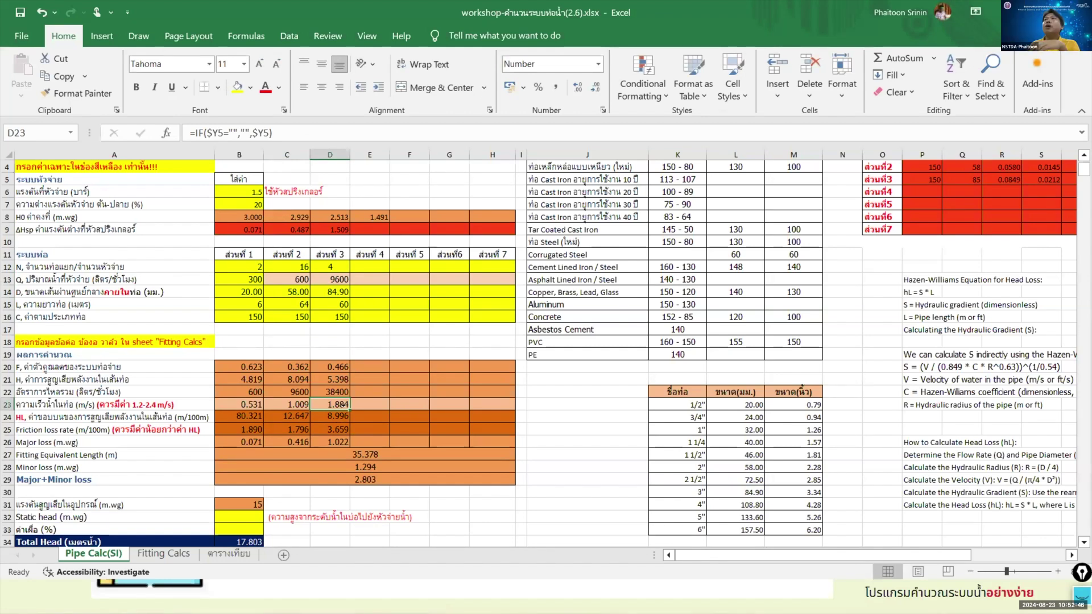
- Check the Total Head in B34 and the section 3 ΔHsp in D9, and switch to the presentation's orchard pipe layout slide
scroll(330, 405, "down", 1)
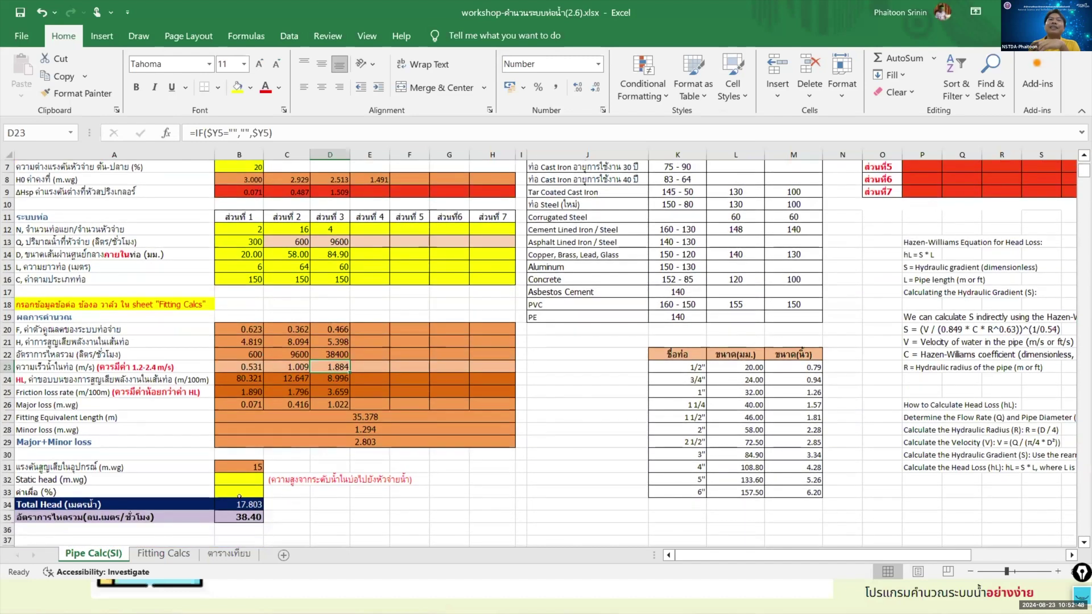
left_click(239, 499)
scroll(342, 267, "up", 1)
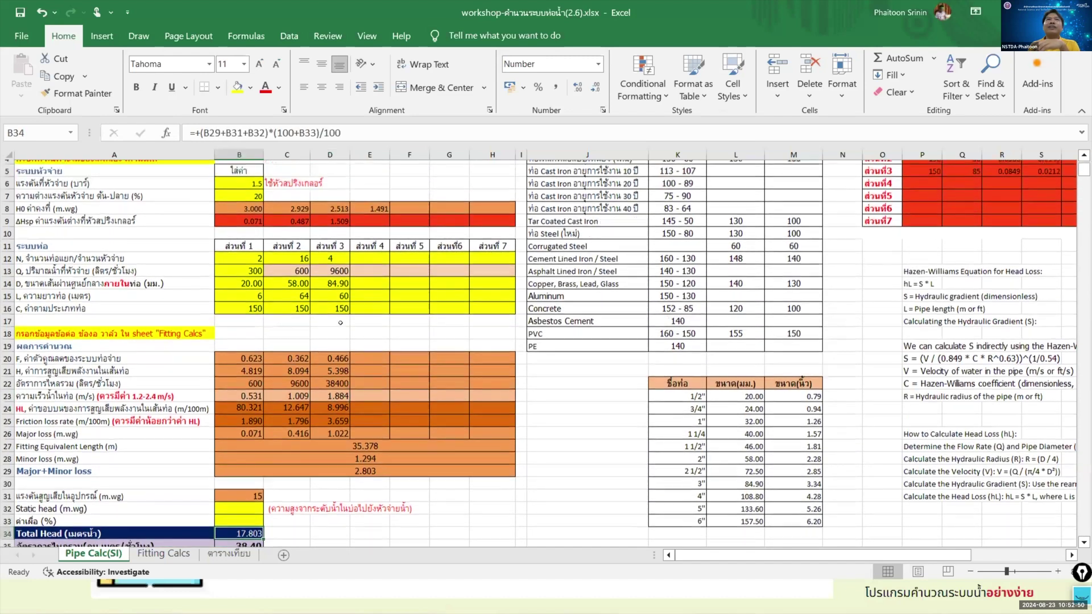
left_click(343, 231)
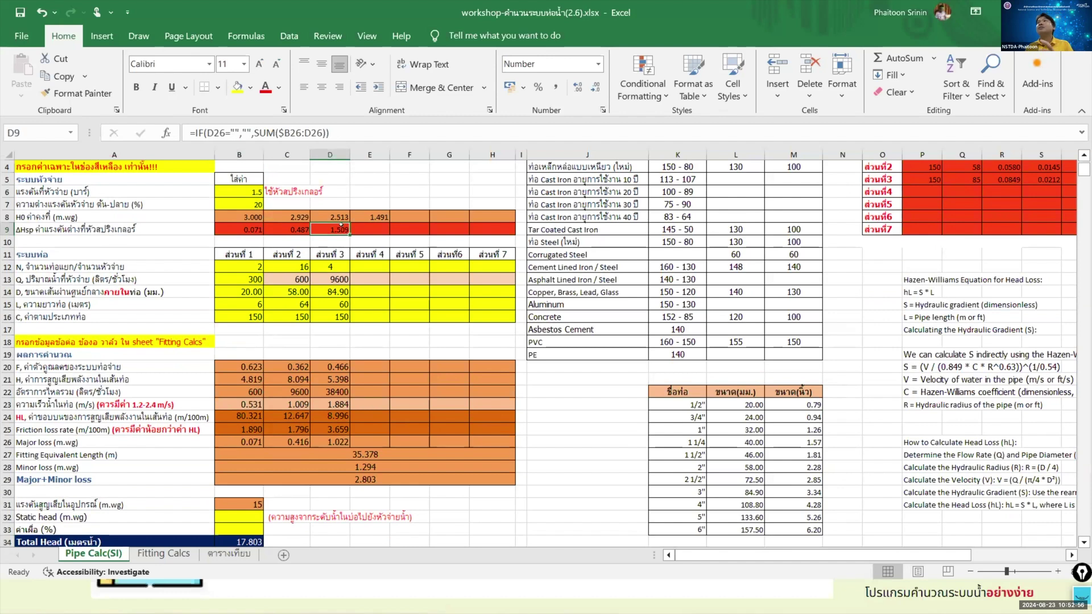
key("alt+Tab")
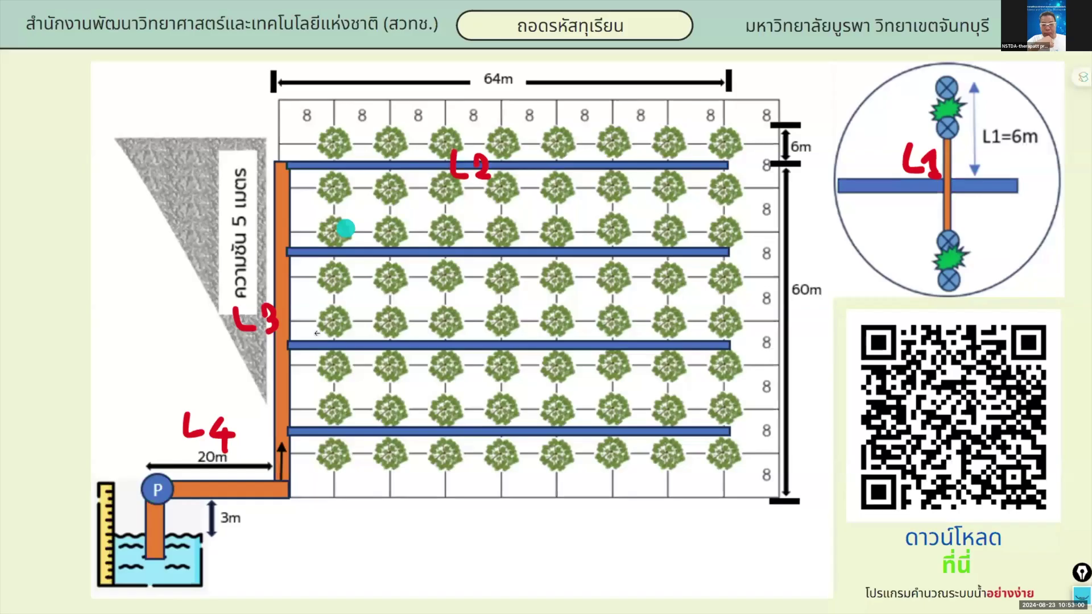
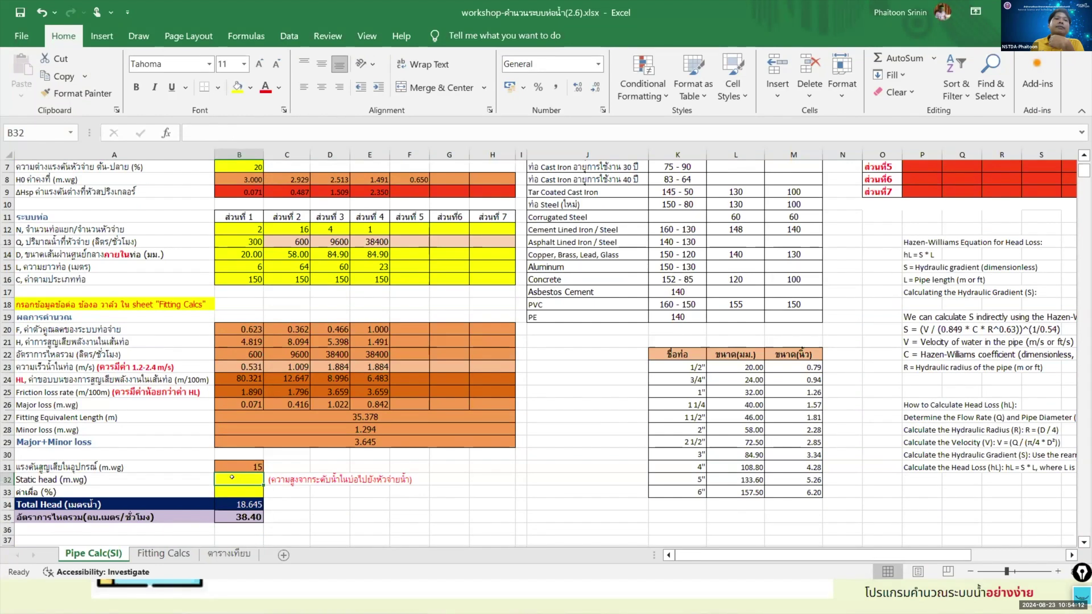
- Consult the orchard layout slide for the elevations, and set the static head in B32 to 8.5 m and the allowance in B33 to 10%
key("alt+Tab")
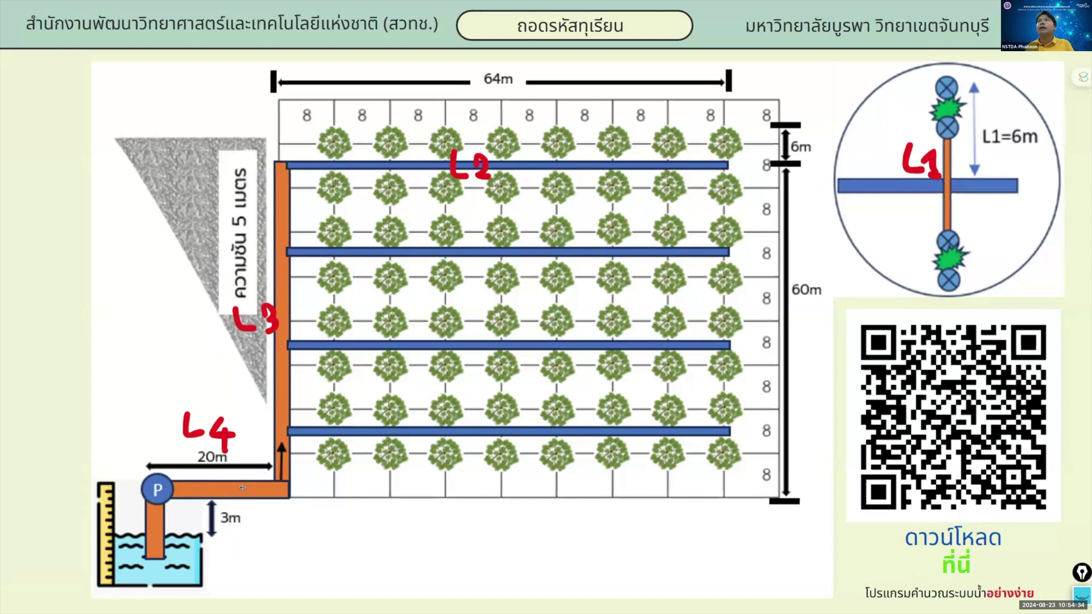
key("alt+Tab")
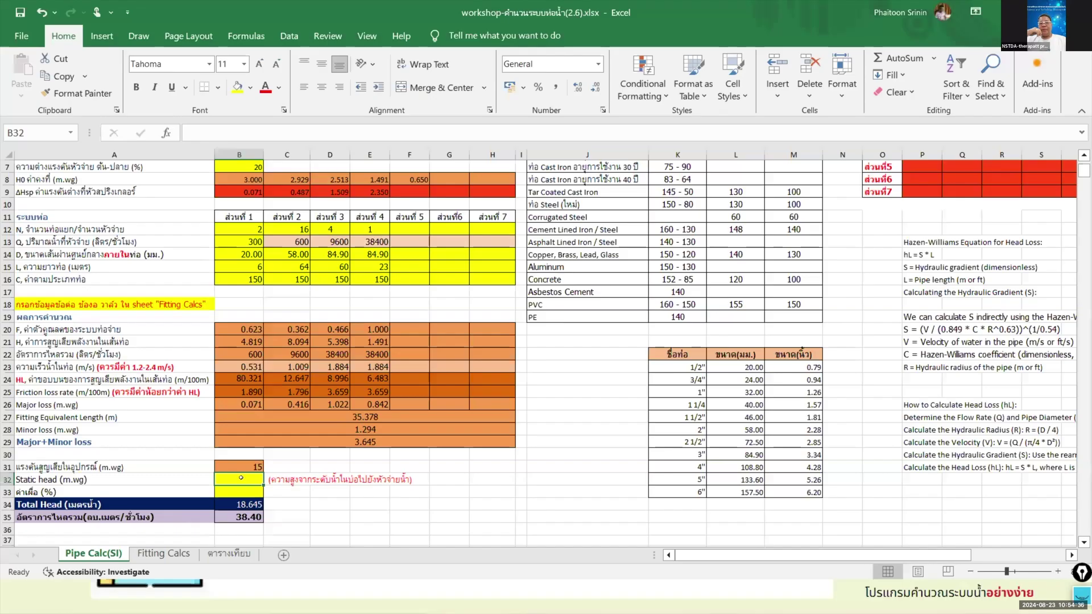
type("8.5")
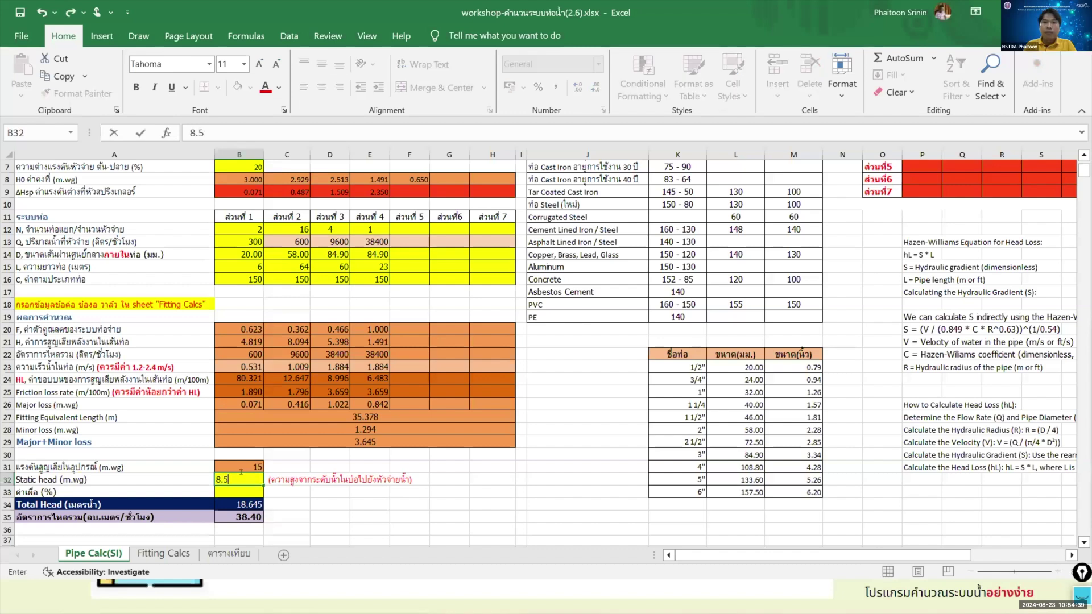
key("Return")
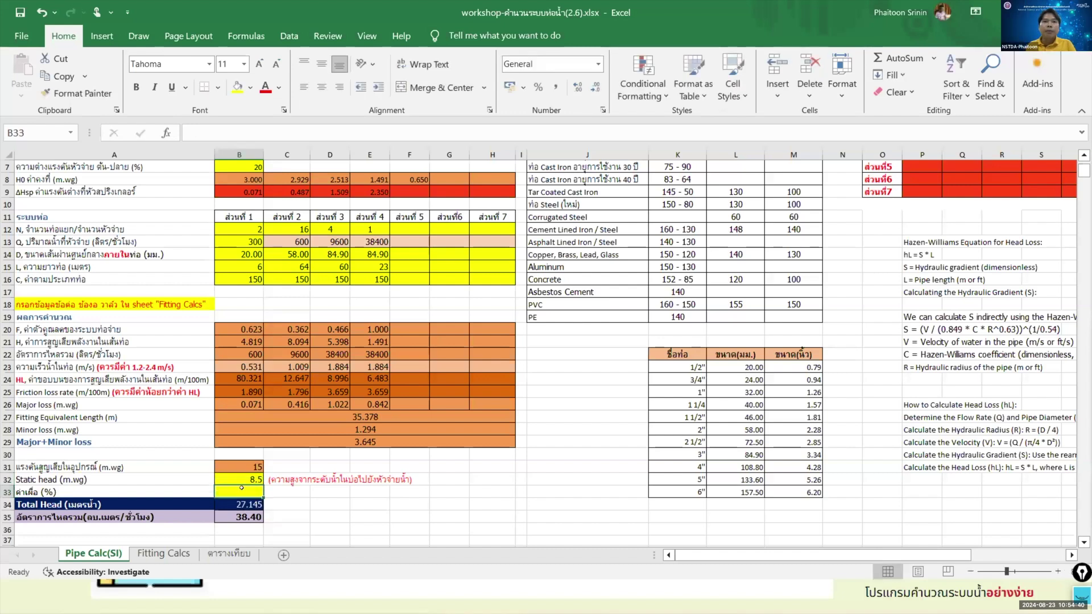
type("10")
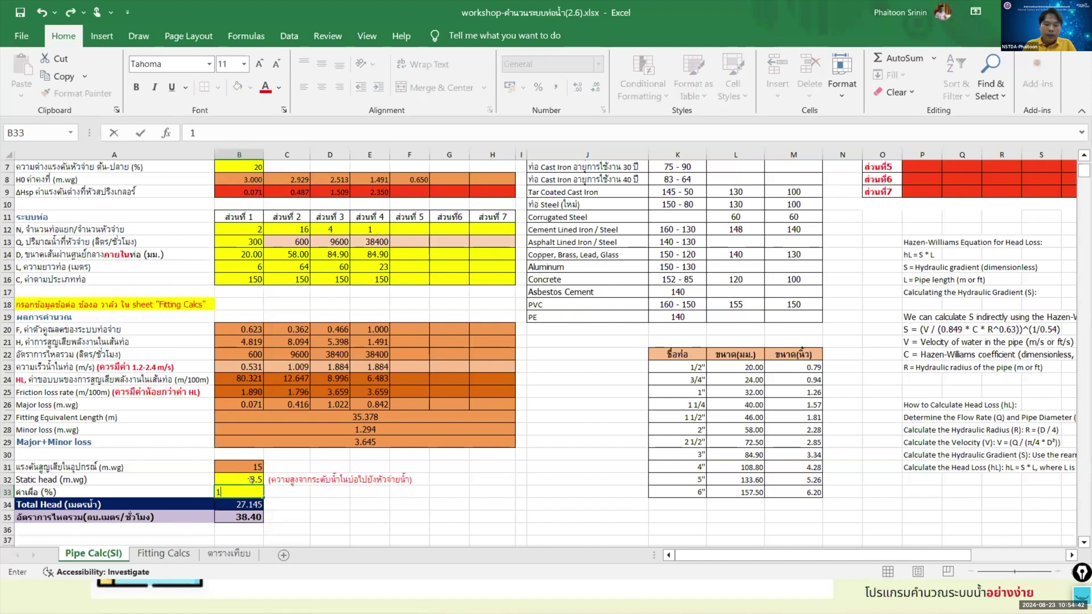
key("Return")
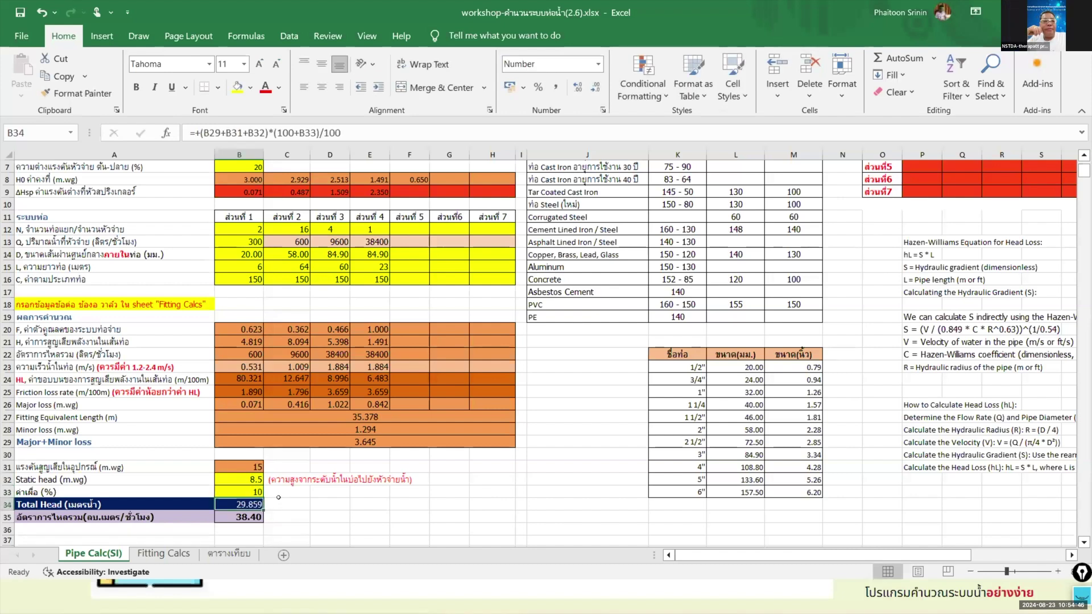
- Review the section 3 ΔHsp in D9, the allowed pressure difference in B7 and the Total Head formula in B34
scroll(279, 498, "down", 1)
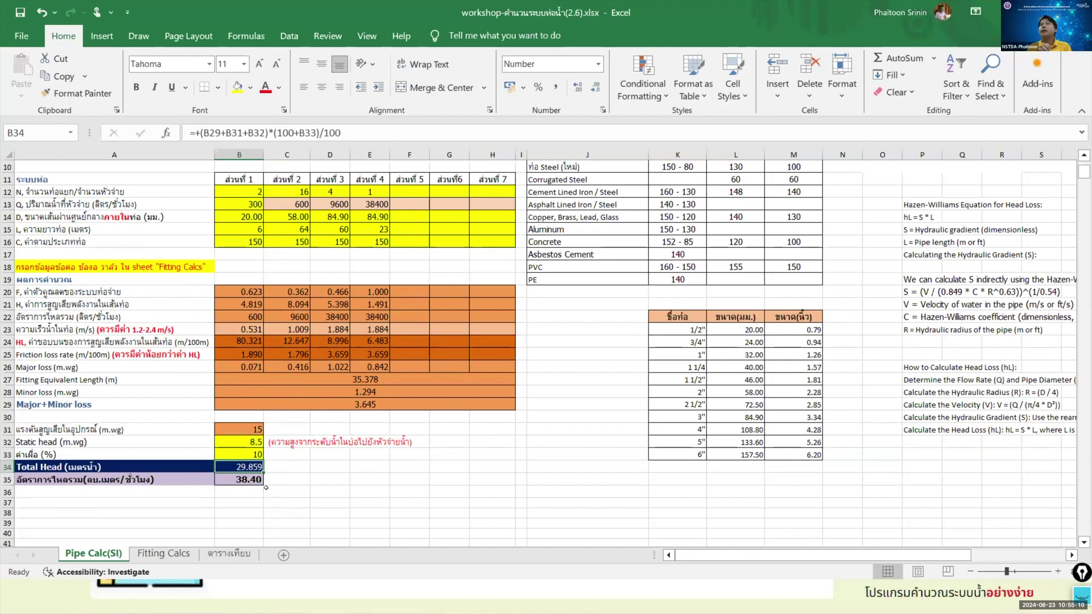
scroll(266, 487, "up", 2)
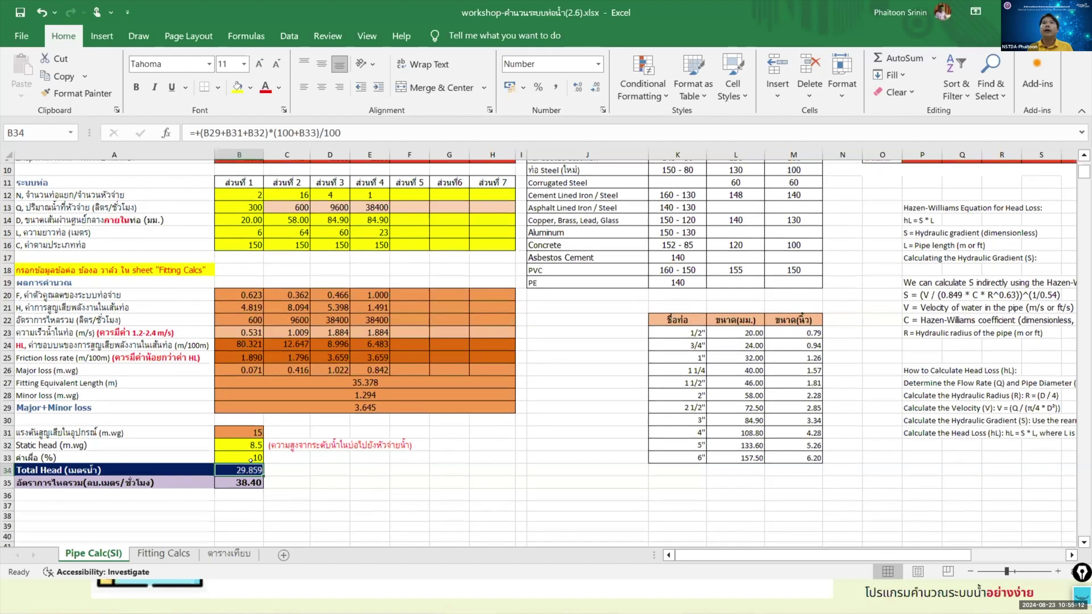
left_click(324, 232)
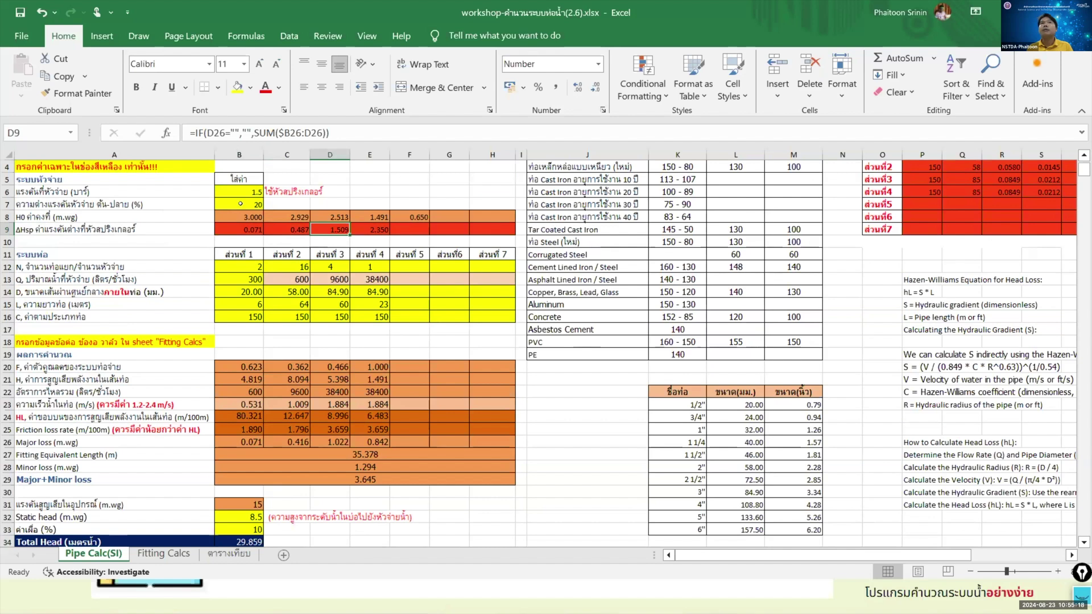
left_click(241, 204)
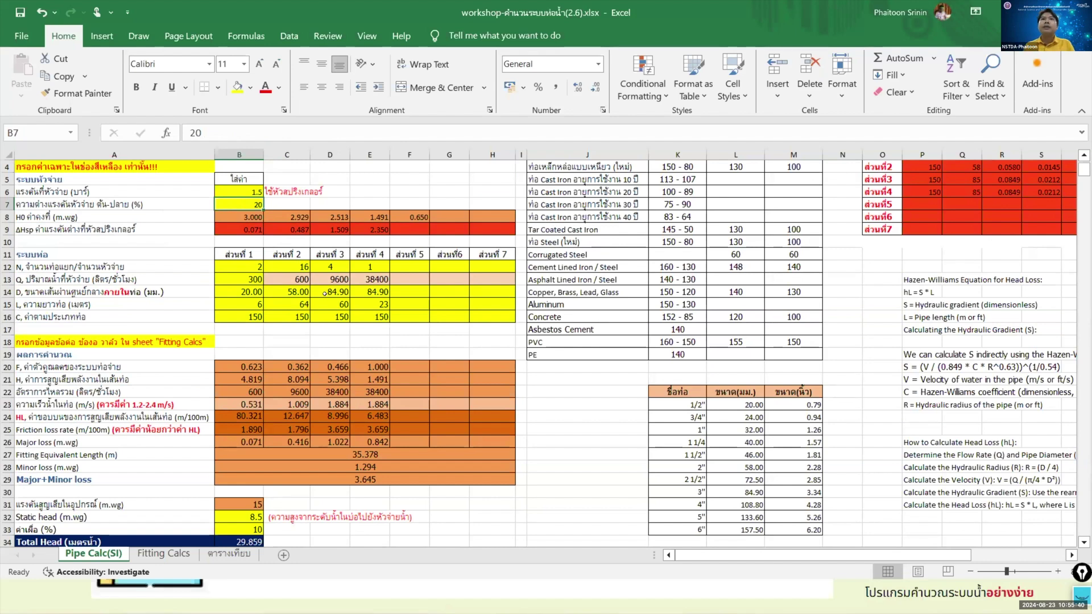
scroll(251, 501, "down", 1)
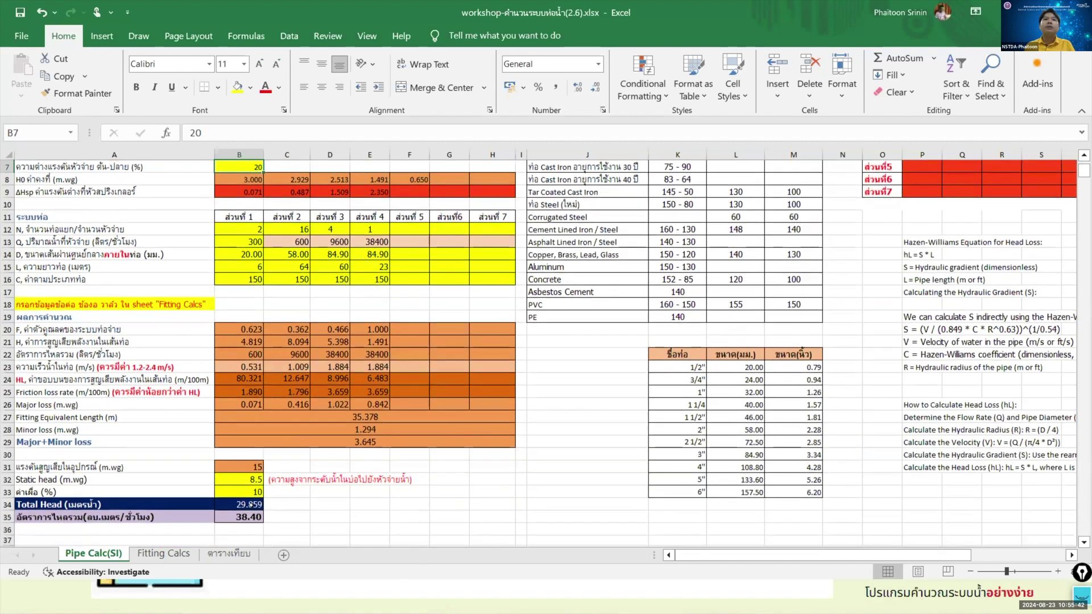
left_click(249, 505)
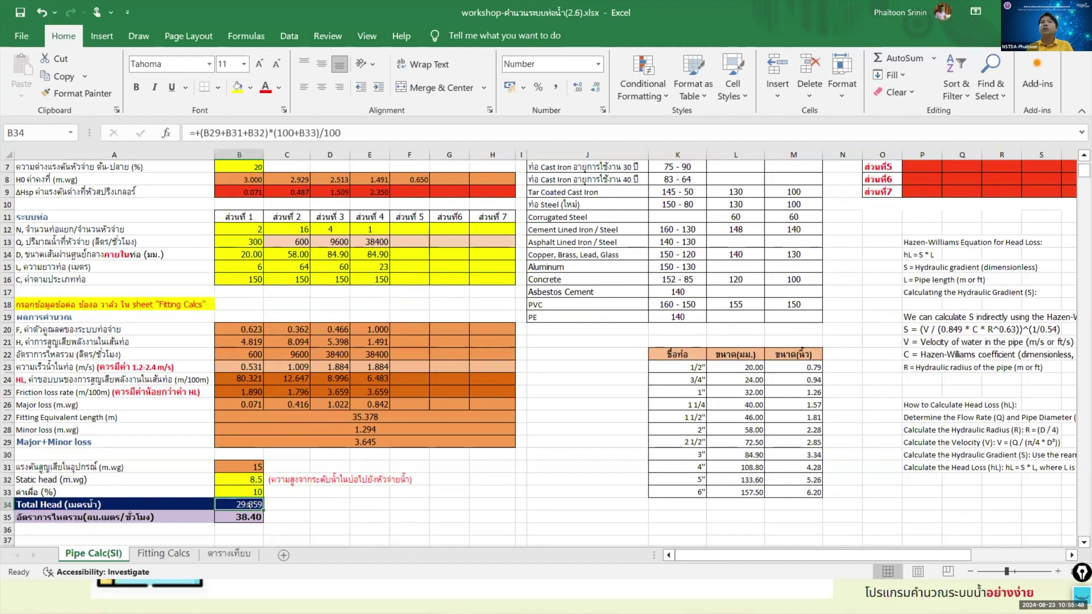
- Switch to the presentation and examine the slides with the completed Total Head calculation and the Fitting Calcs example
key("alt+Tab")
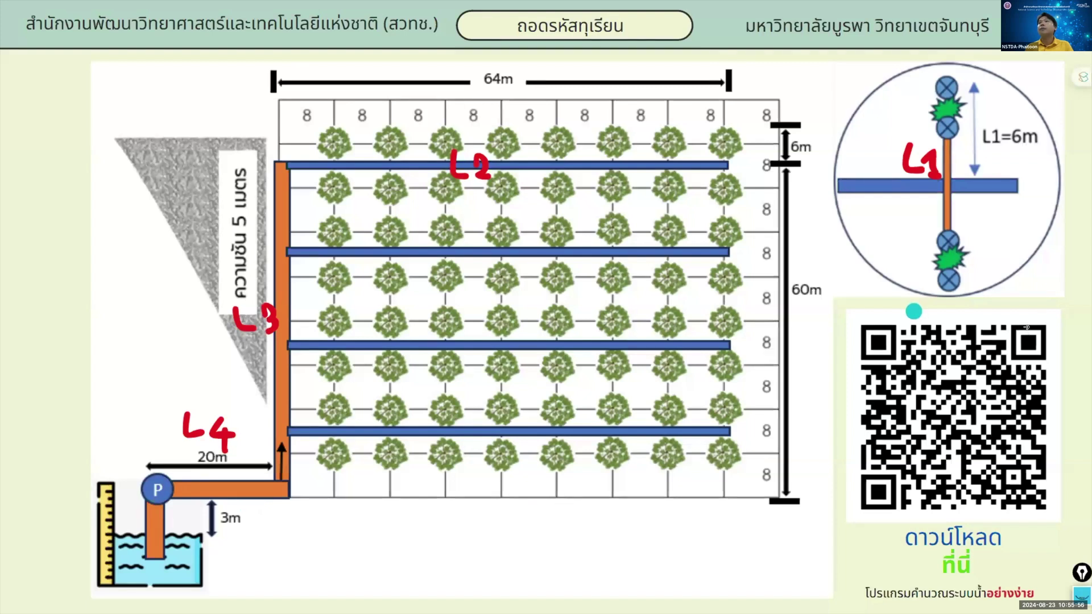
key("Right")
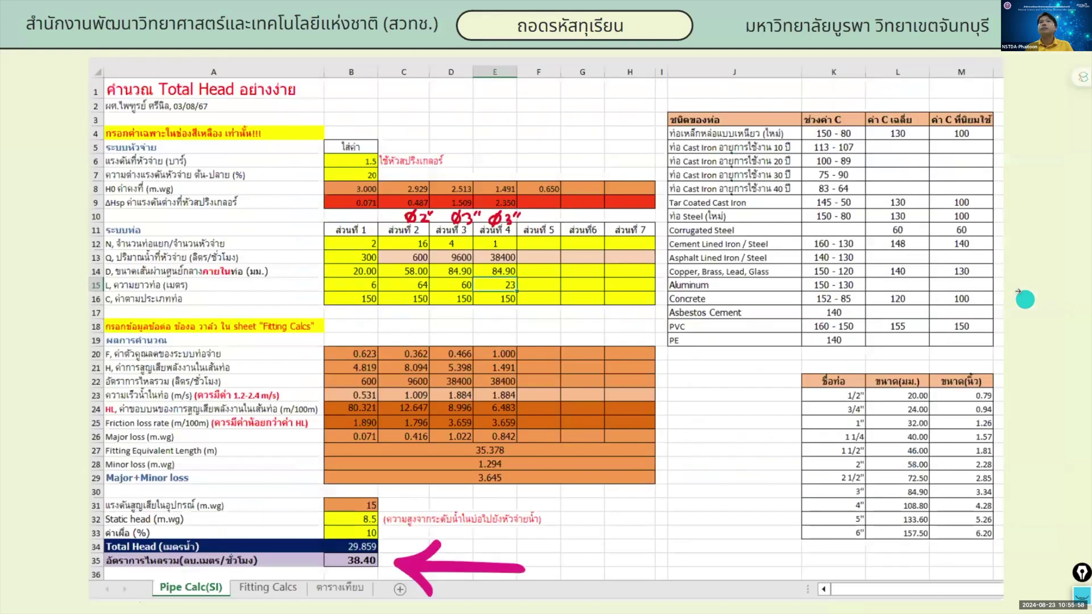
key("Right")
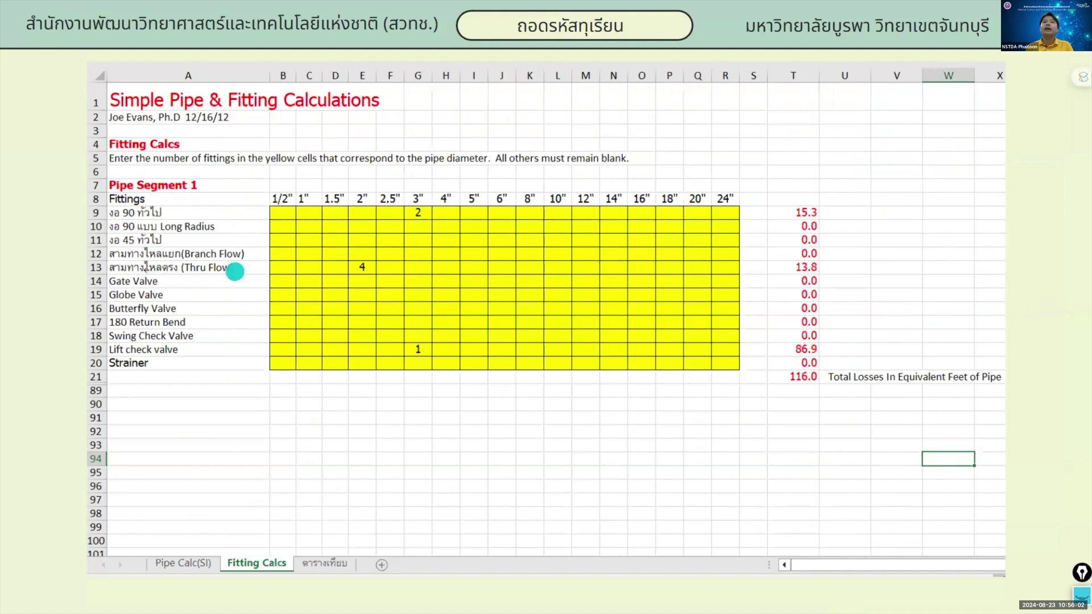
- Return to the Excel workbook and clear the fitting counts in E9:H19 on the Fitting Calcs sheet
key("alt+Tab")
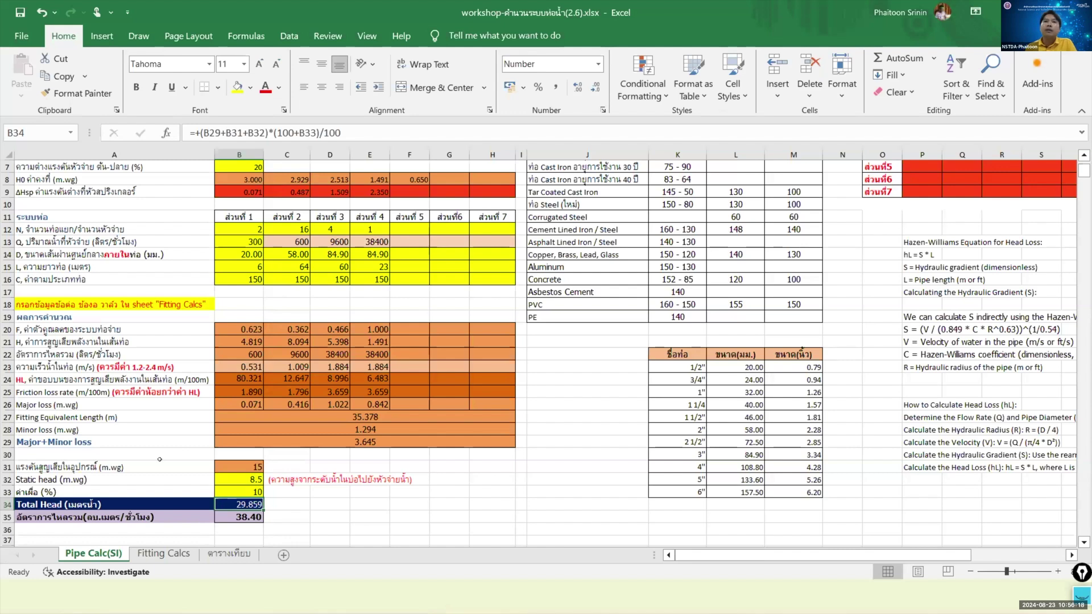
left_click(171, 551)
mouse_move(265, 287)
left_mouse_down()
mouse_move(345, 342)
mouse_move(342, 411)
left_mouse_up()
key("Delete")
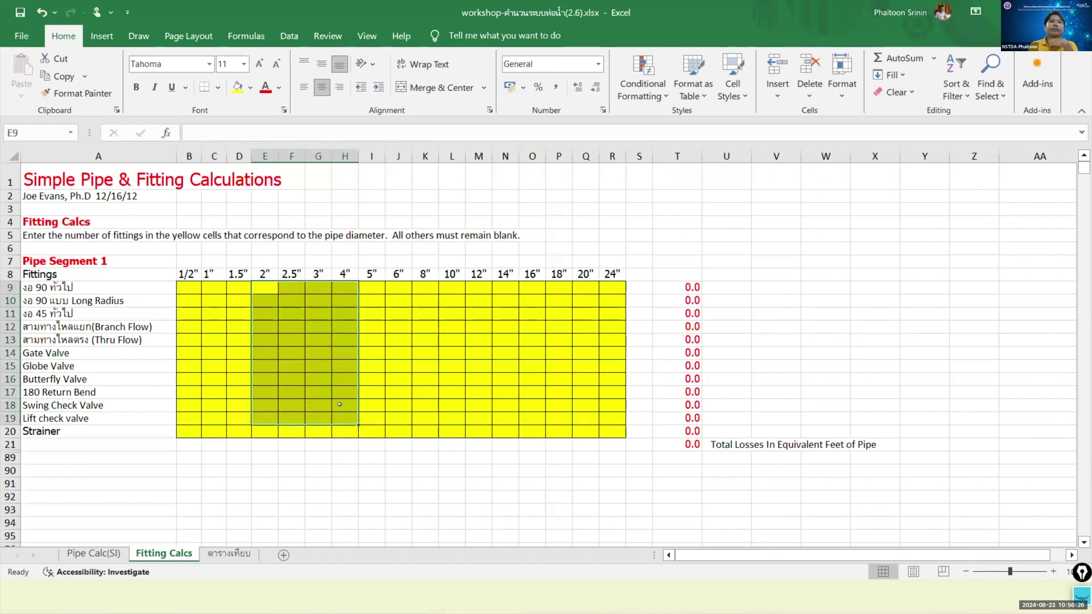
left_click(334, 442)
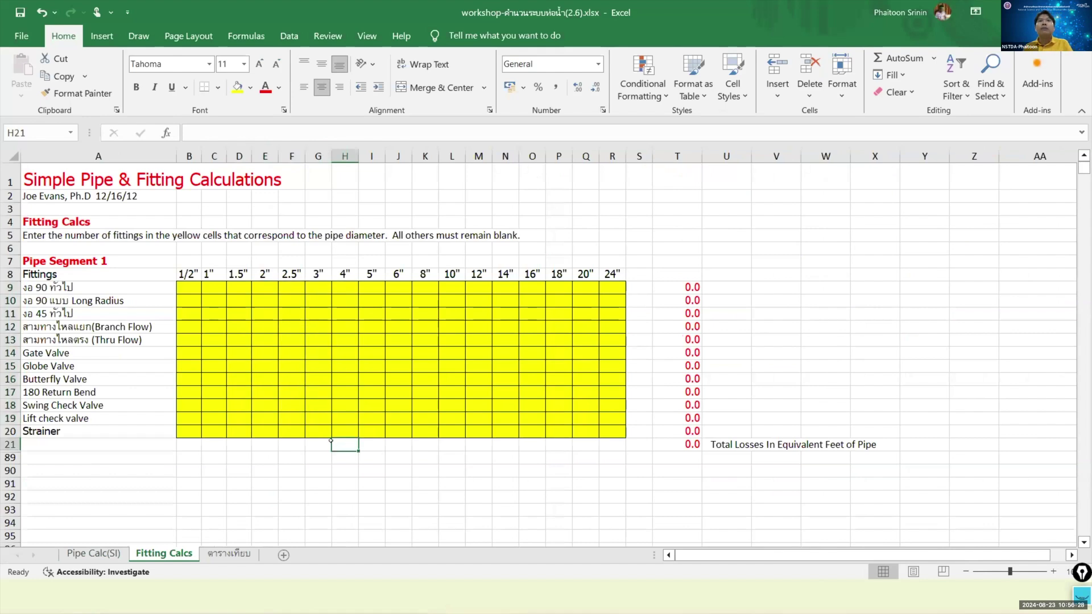
- Switch to the presentation's orchard layout slide to identify the pipe fittings, and return to the Fitting Calcs sheet in Excel
key("alt+Tab")
key("alt+Tab")
key("alt+Tab")
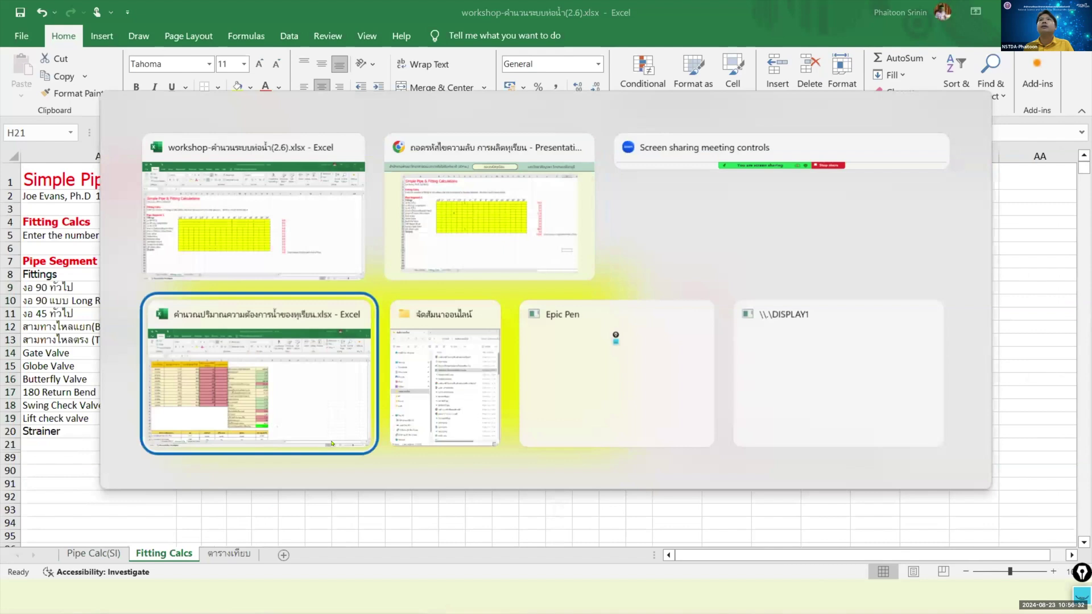
key("alt+Tab")
key("alt+Tab")
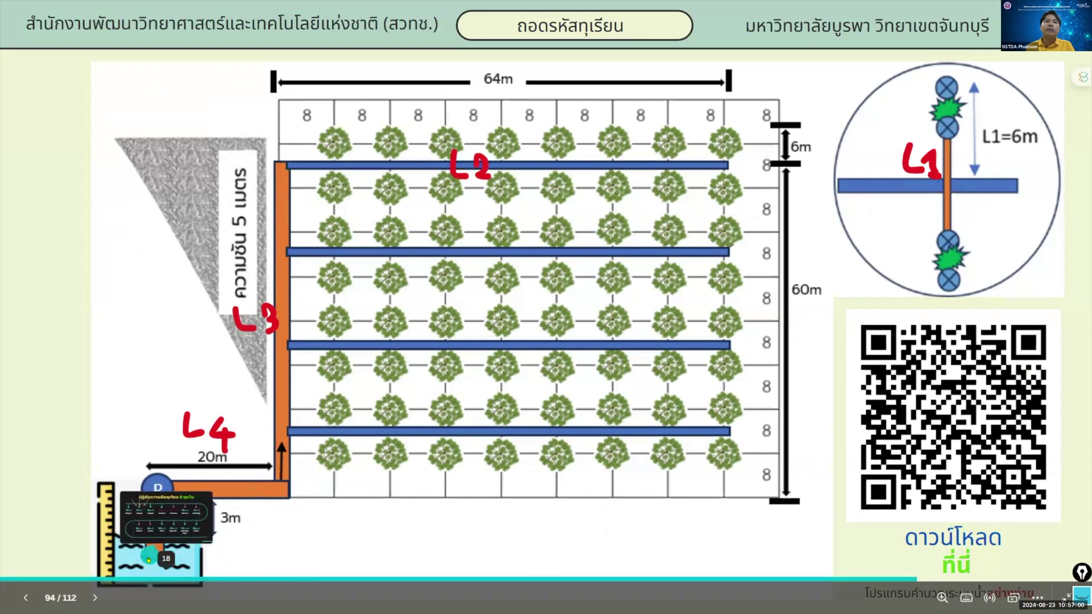
key("alt+Tab")
key("alt+Tab")
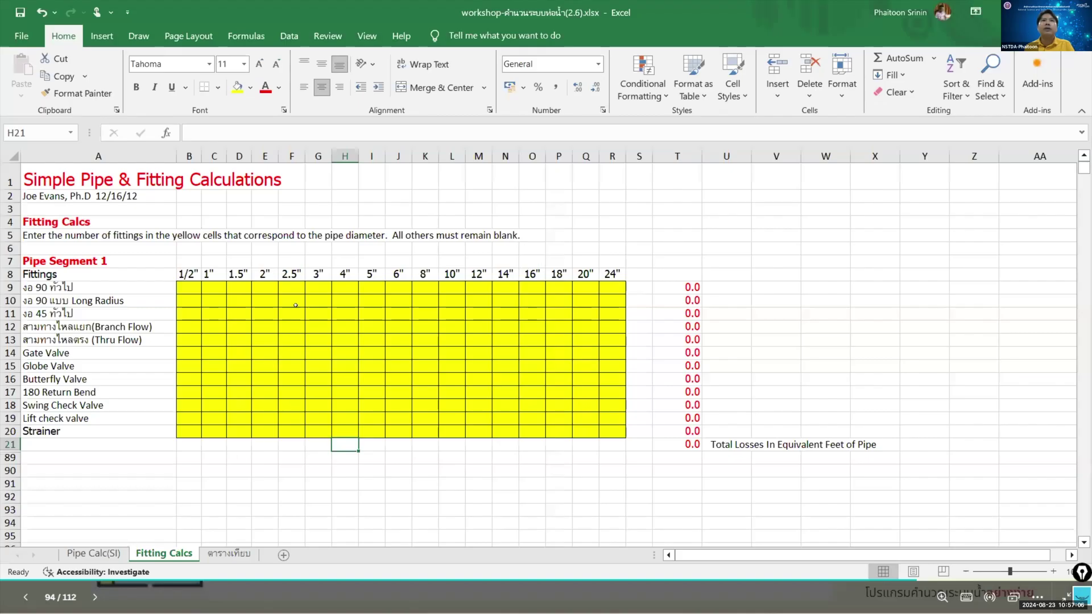
- Enter 2 standard 90° elbows in G9 and 1 lift check valve in G19 for the 3" pipe
left_click(321, 284)
type("2")
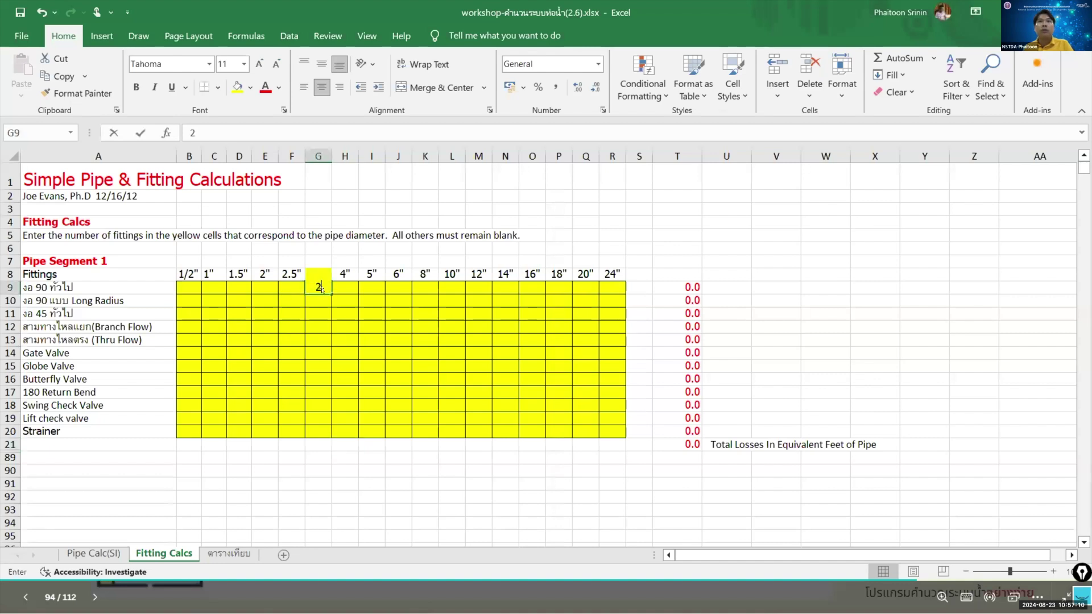
left_click(158, 413)
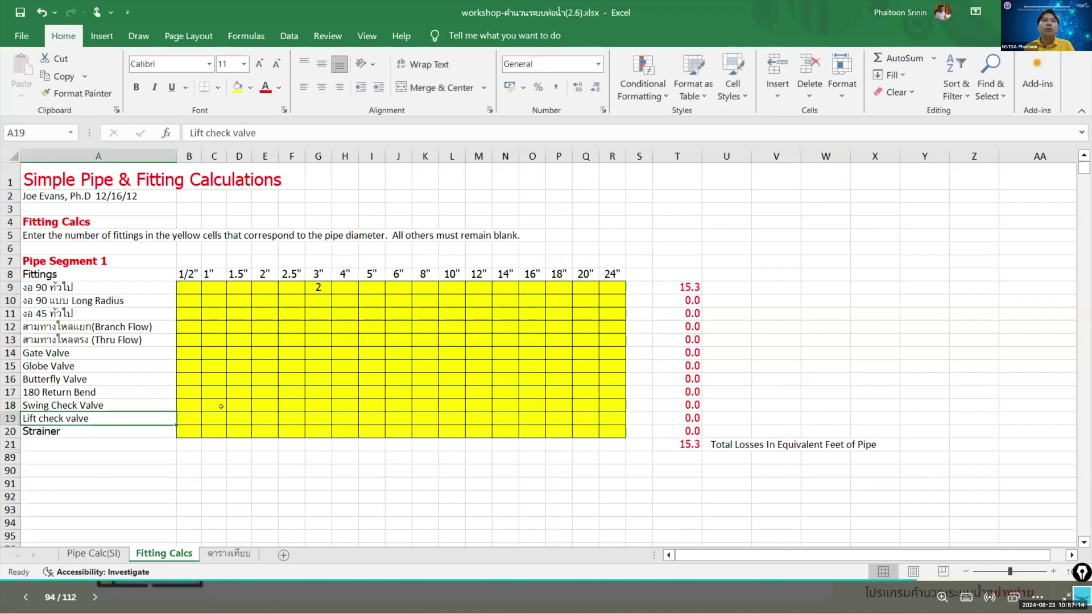
left_click(313, 413)
type("1")
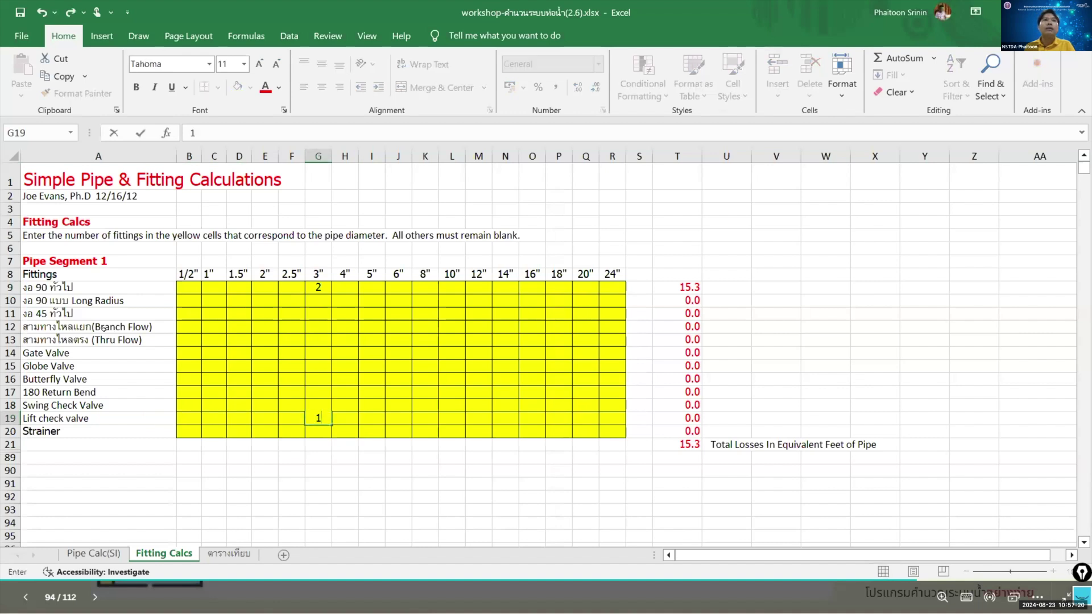
- Enter 4 thru-flow tees for the 2" pipe in E13
left_click(112, 335)
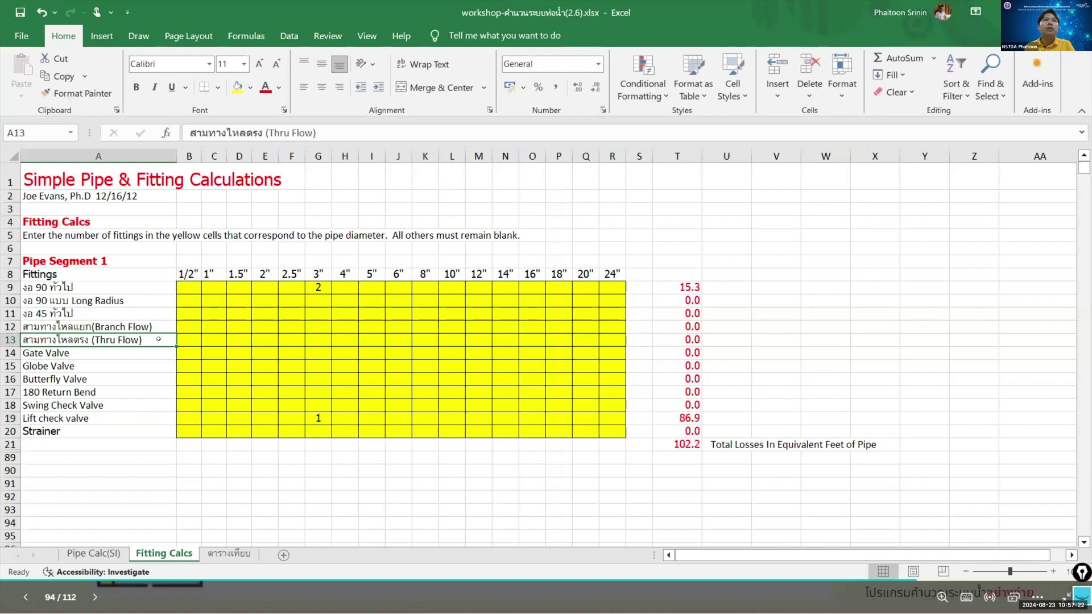
left_click(261, 340)
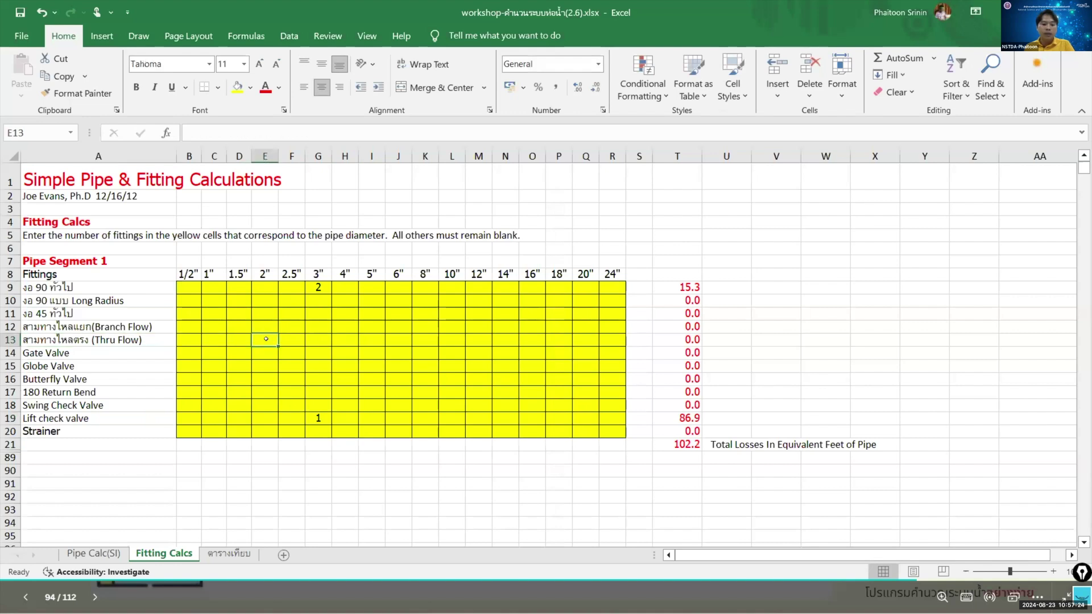
type("4")
key("Return")
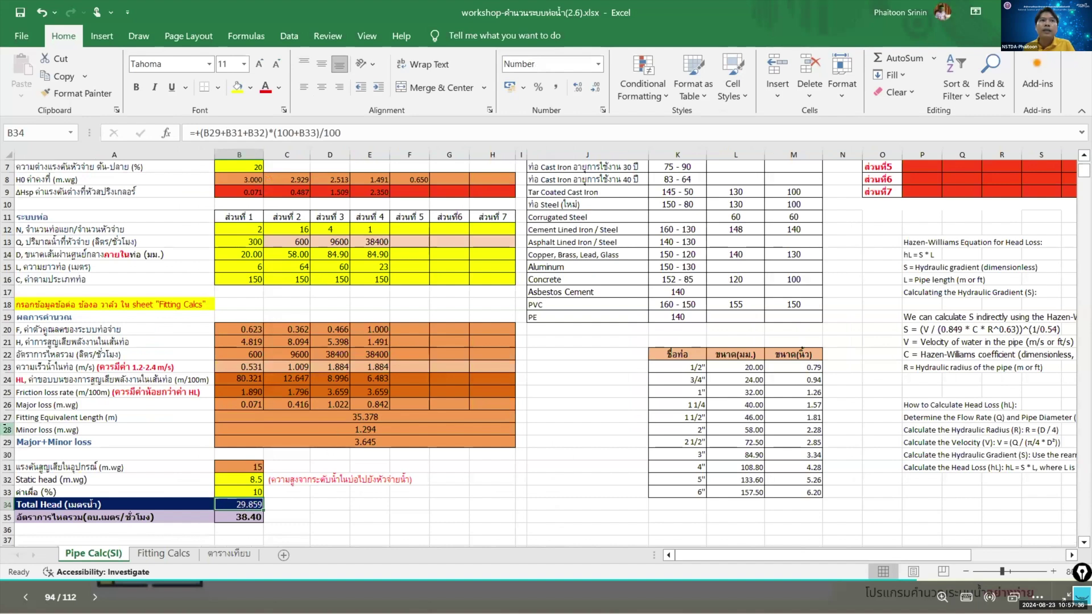
- Review the Minor loss row on the Pipe Calc(SI) sheet, and switch to the presentation's slide with the completed Total Head calculation
left_click(8, 429)
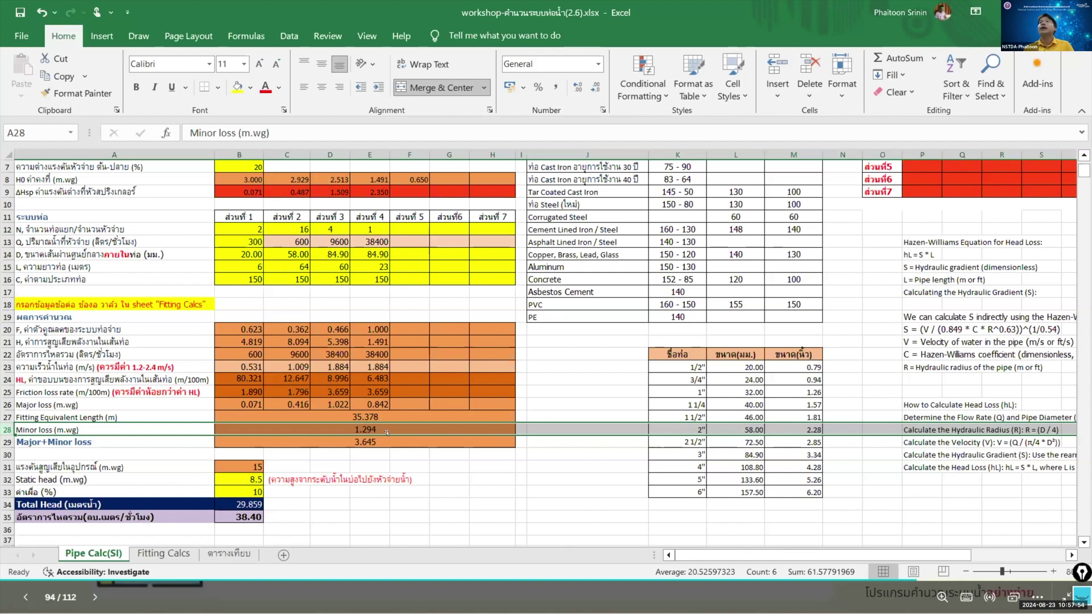
key("alt+Tab")
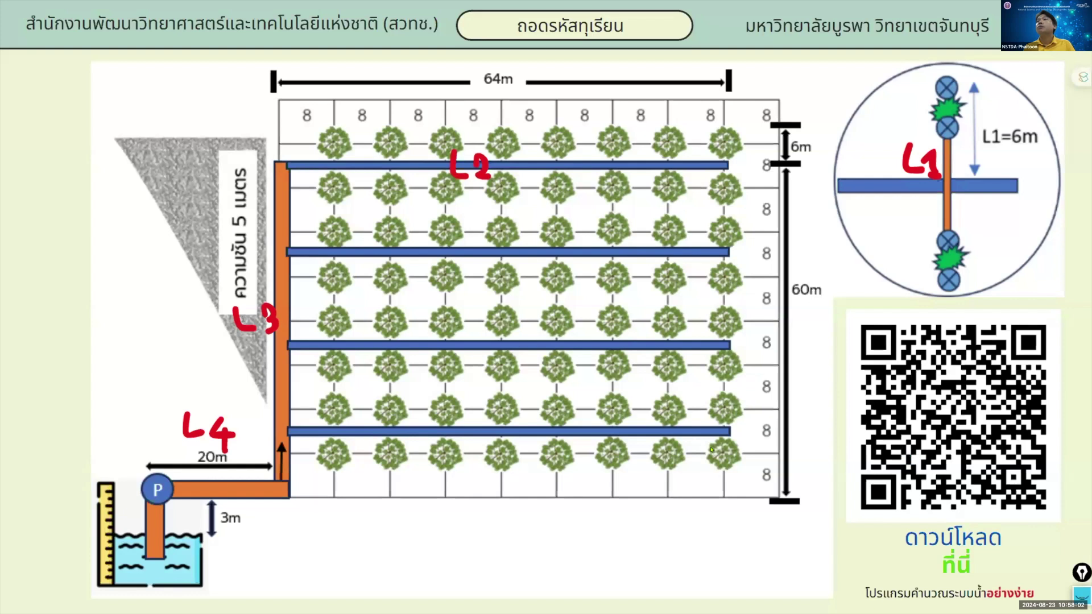
key("Right")
key("Right")
key("Right")
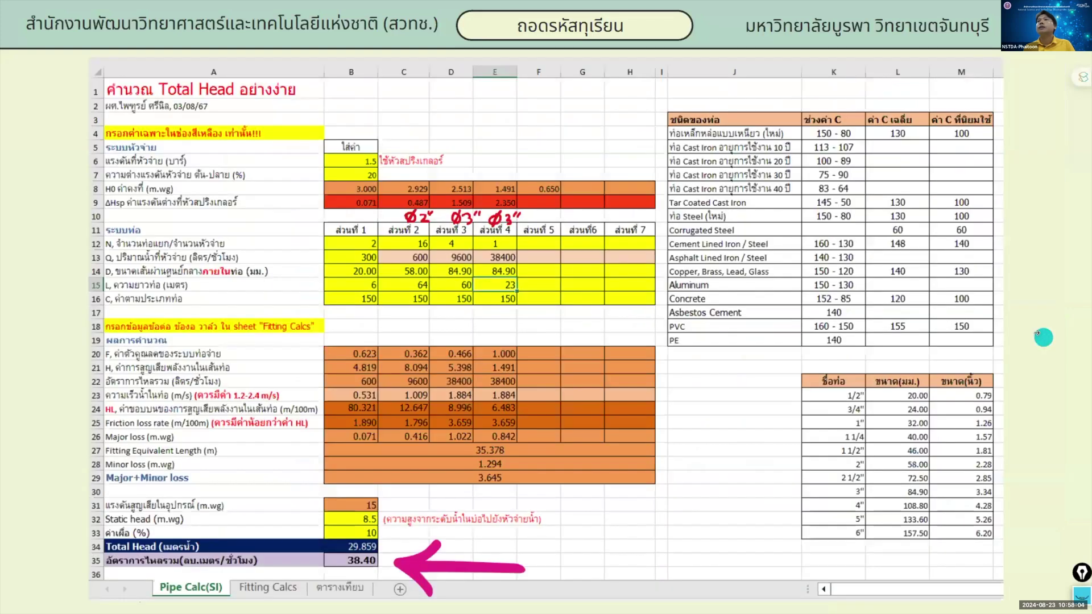